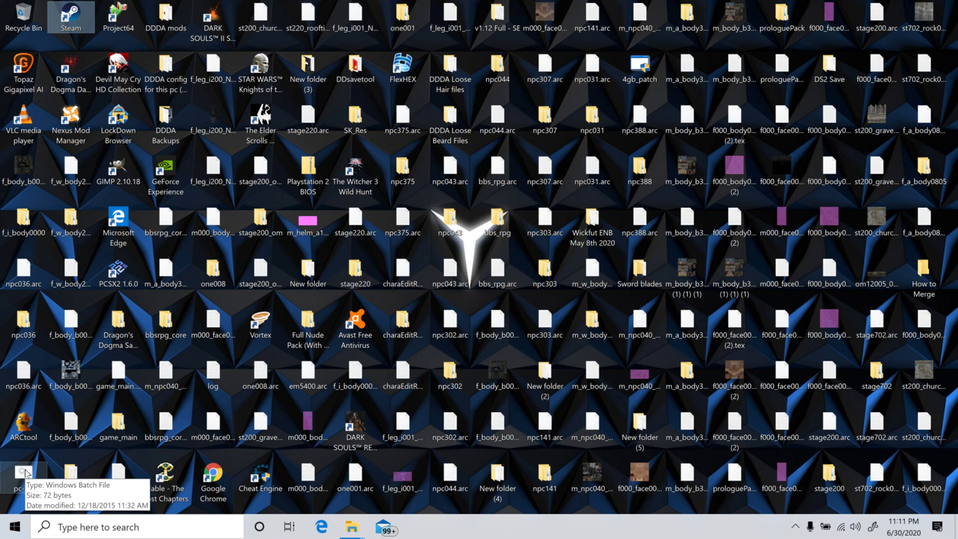
# Open the How to Merge folder on the desktop to view ARCtool and pc-dd, and minimise its window
pyautogui.doubleClick(924, 270)
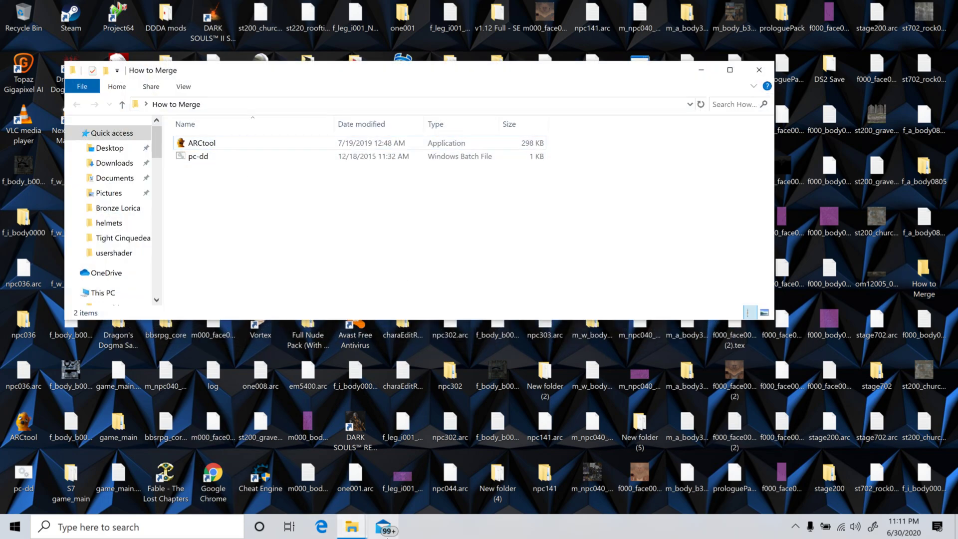
pyautogui.moveTo(352, 527)
pyautogui.moveTo(418, 481)
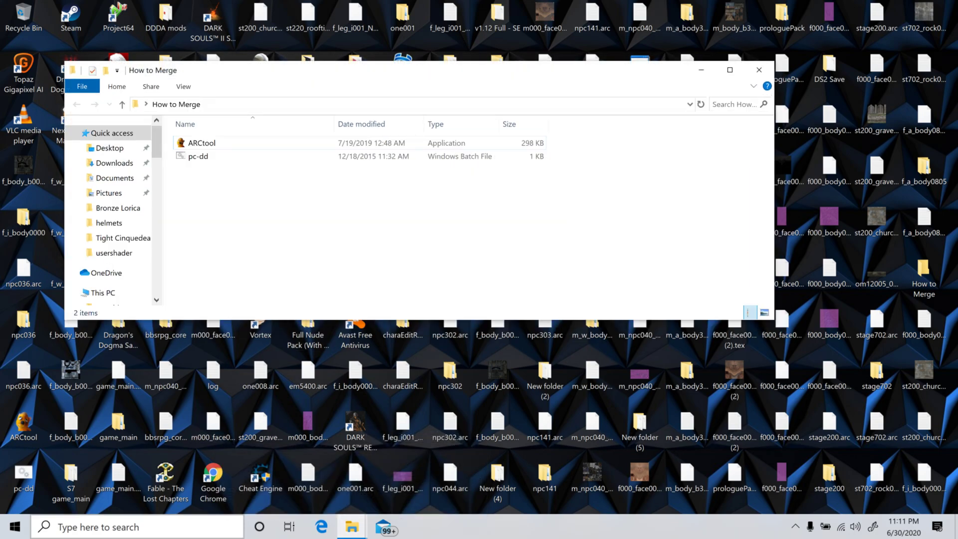
pyautogui.click(701, 70)
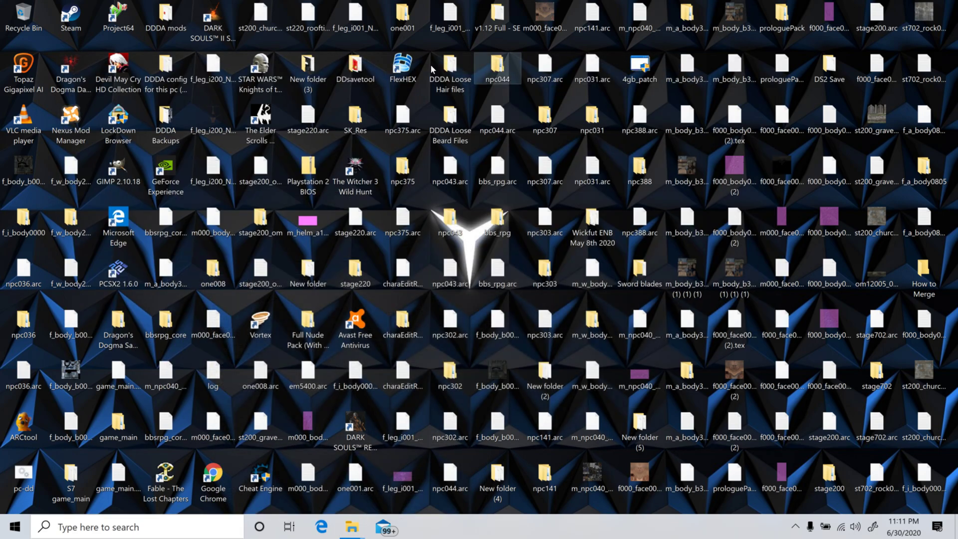
# Switch to Steam, search the community's people for "Fluffyquack", and open the matching profile
pyautogui.doubleClick(71, 18)
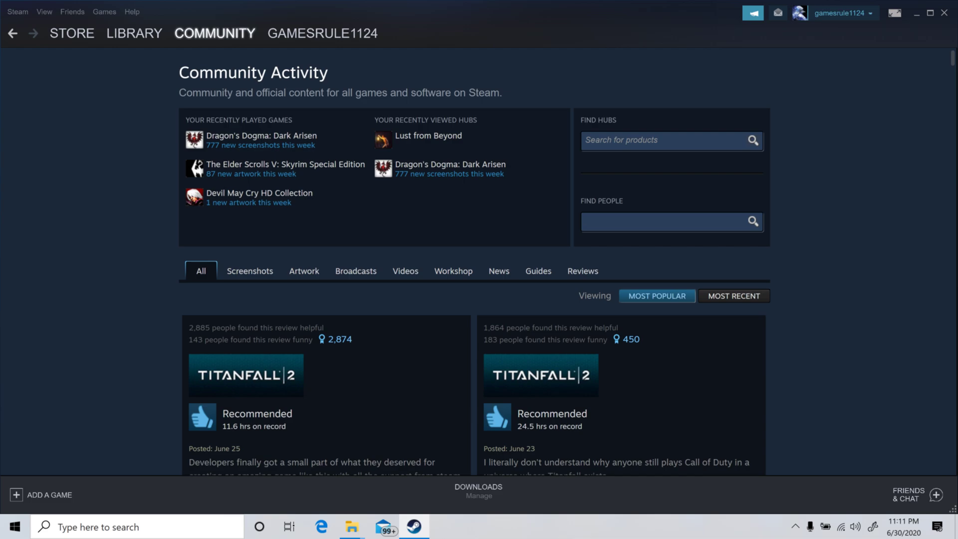
pyautogui.write('Fluffyquack')
pyautogui.press('Return')
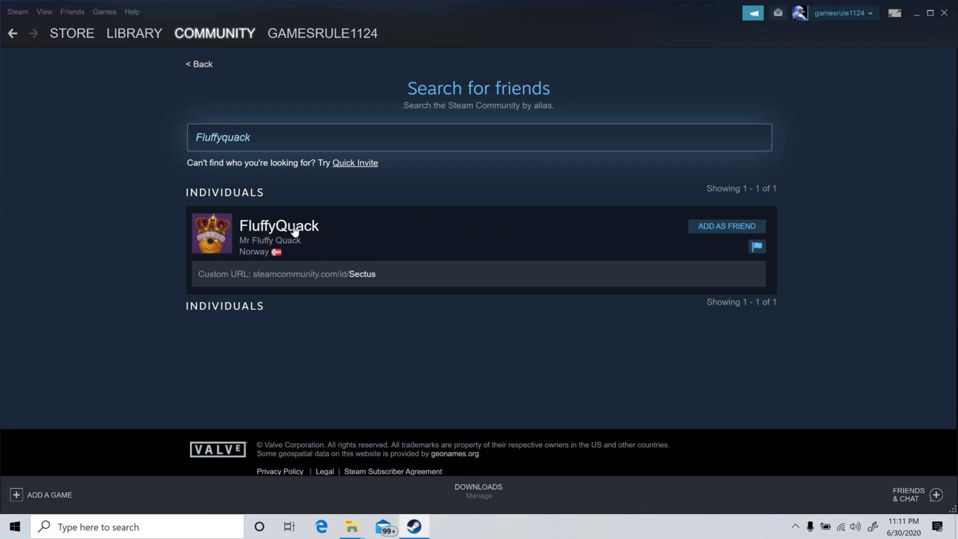
pyautogui.click(294, 230)
# From the profile's guides, open Arctool (modding tool), view its download links and basic usage, and minimise the window
pyautogui.scroll(-1, 295, 230)
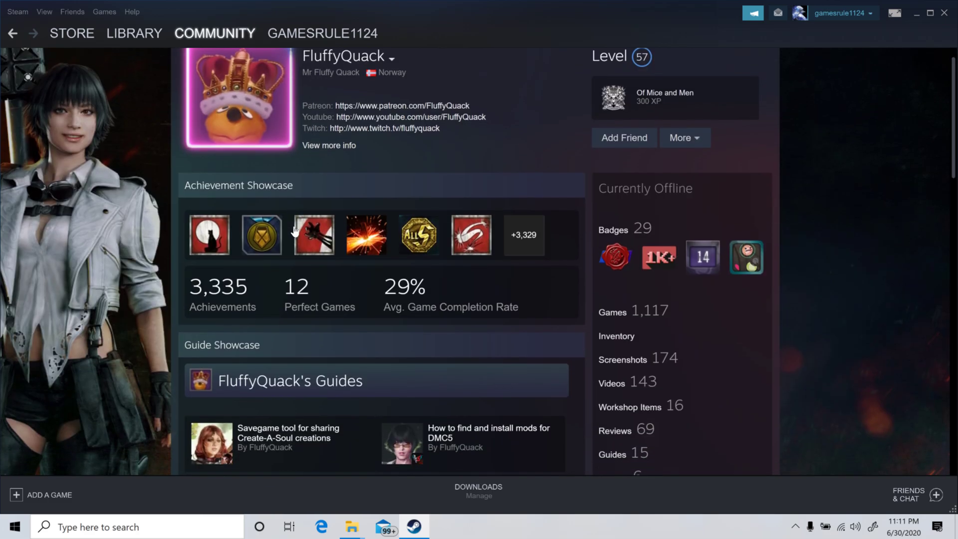
pyautogui.scroll(-1, 294, 230)
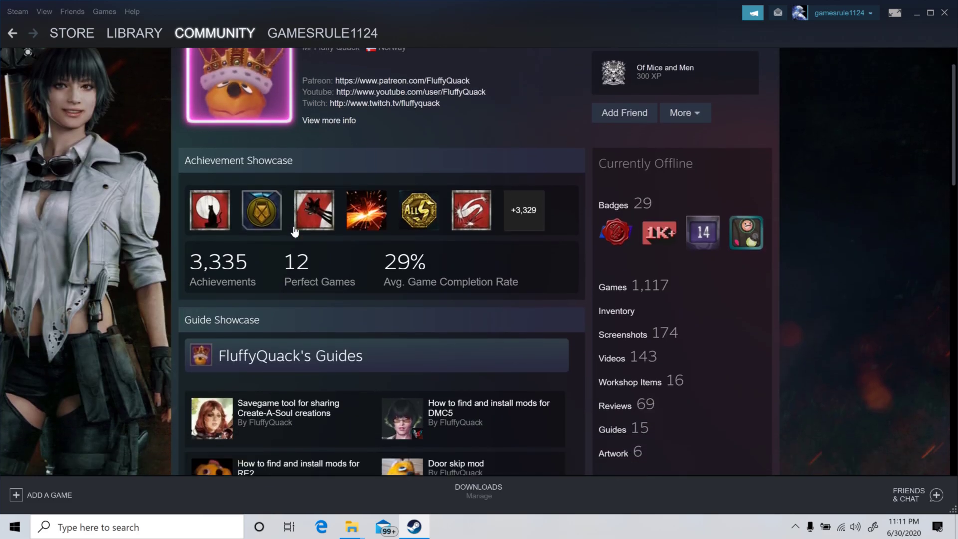
pyautogui.click(612, 430)
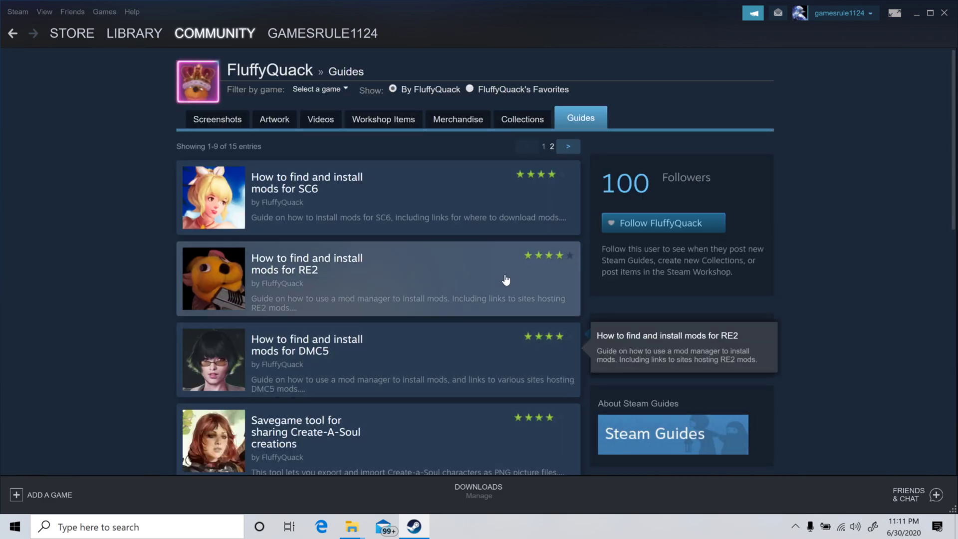
pyautogui.scroll(-8, 506, 280)
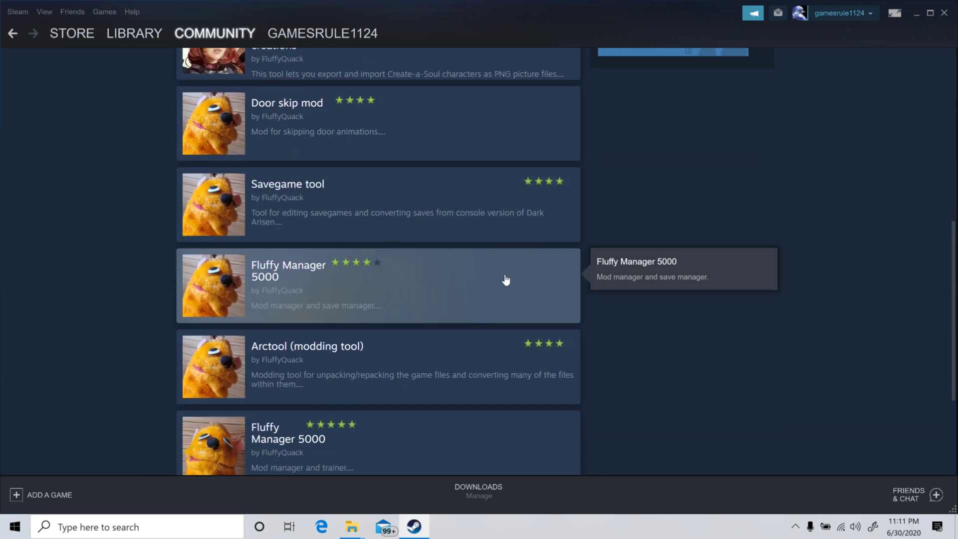
pyautogui.scroll(-1, 506, 279)
pyautogui.click(294, 300)
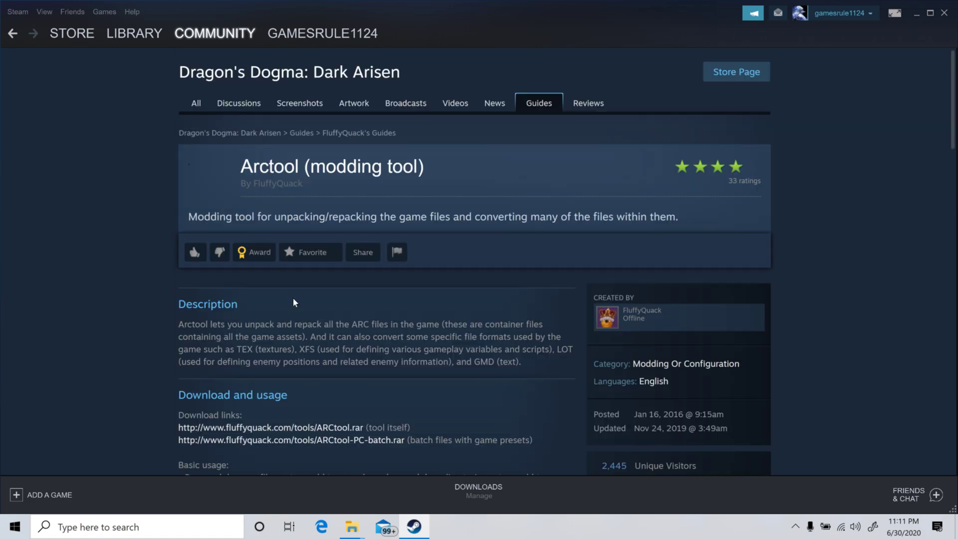
pyautogui.scroll(-2, 294, 301)
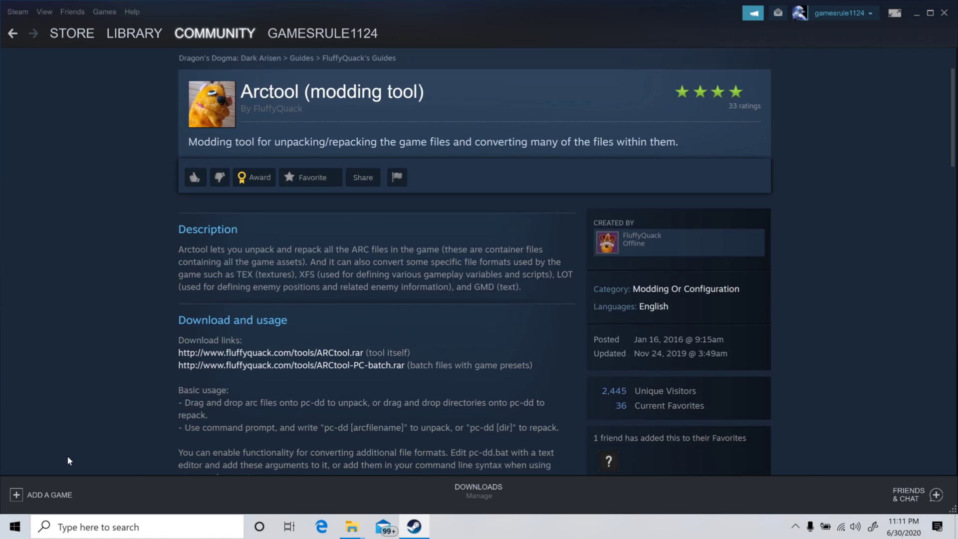
pyautogui.scroll(-1, 94, 454)
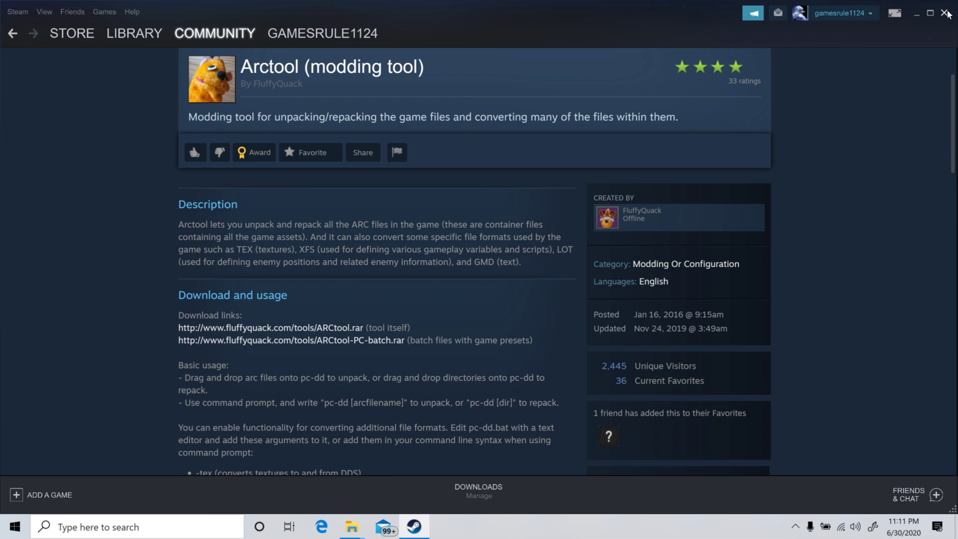
pyautogui.click(918, 14)
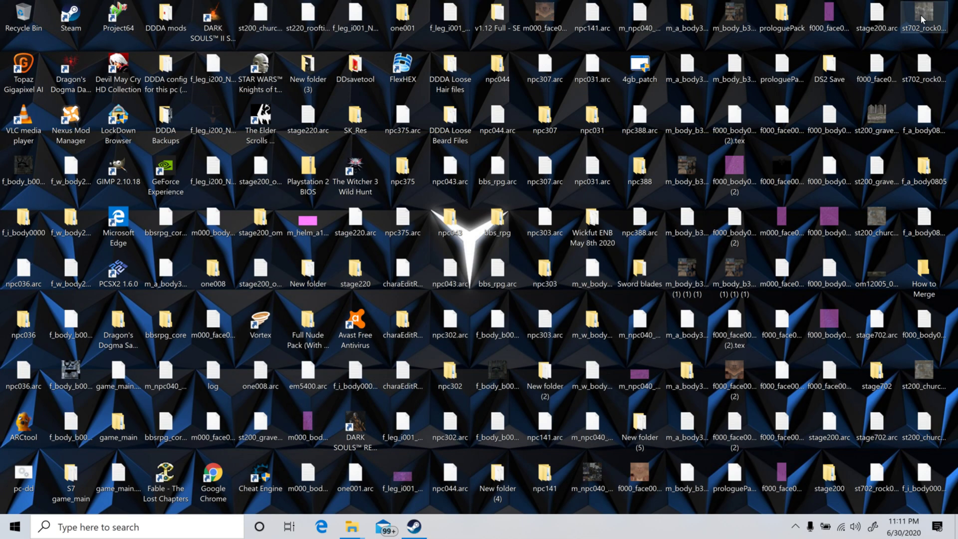
# Switch to Microsoft Edge and go to nexusmods.com
pyautogui.click(321, 526)
pyautogui.hotkey('ctrl', 'l')
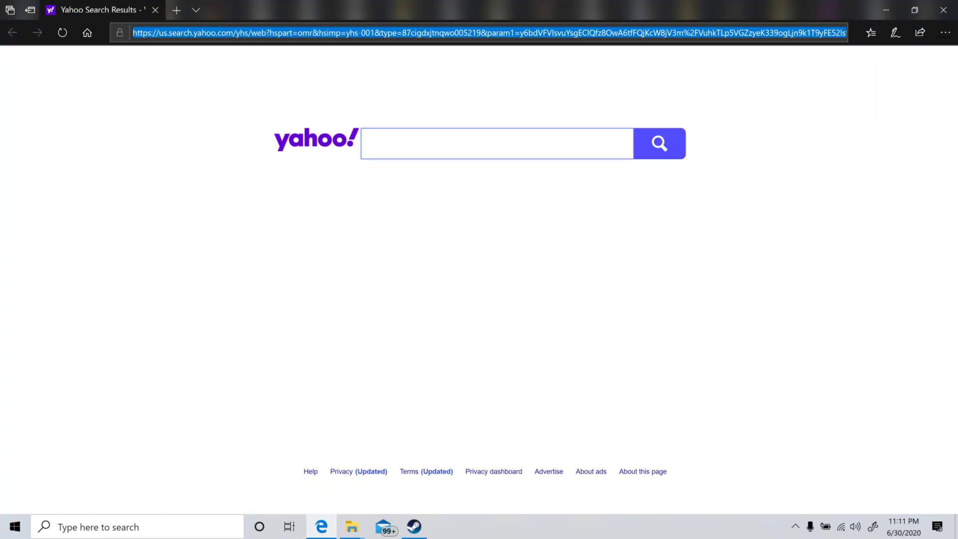
pyautogui.write('Nexusmods.com/')
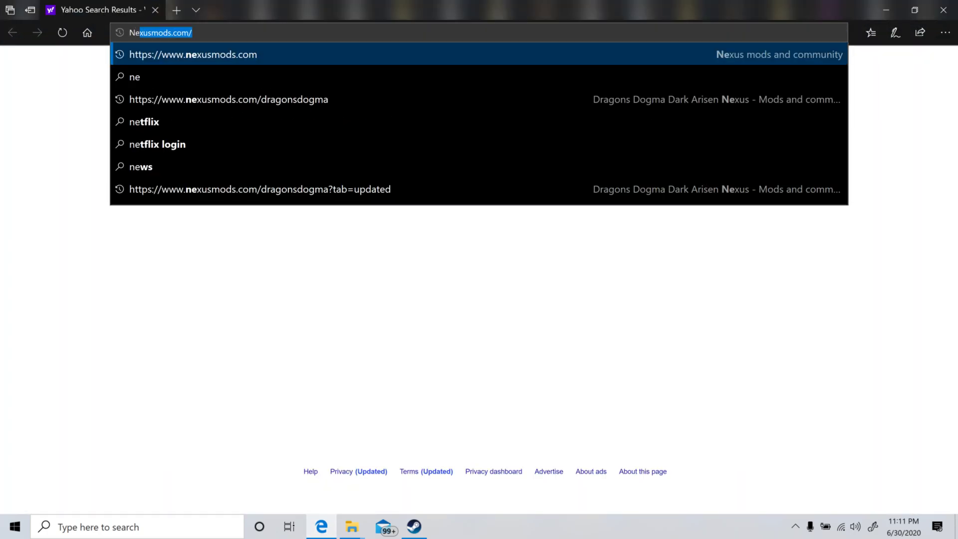
pyautogui.press('Return')
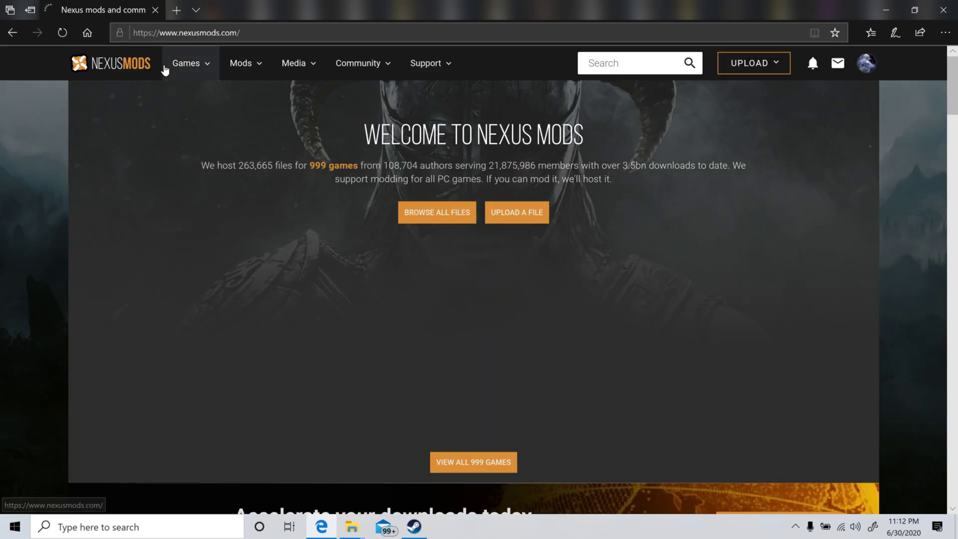
# Open the Dragon's Dogma: Dark Arisen game page and list its recently updated mods
pyautogui.moveTo(182, 71)
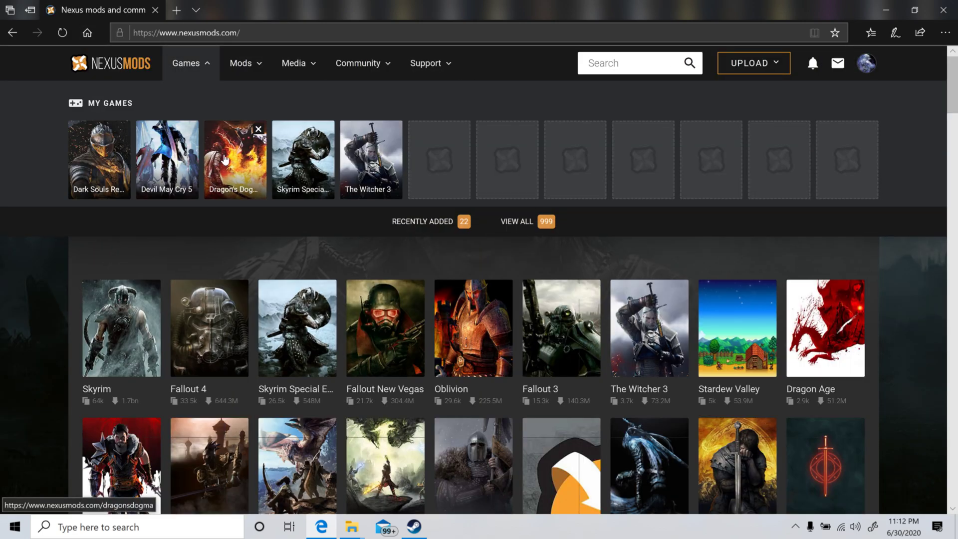
pyautogui.click(224, 158)
pyautogui.scroll(-10, 224, 158)
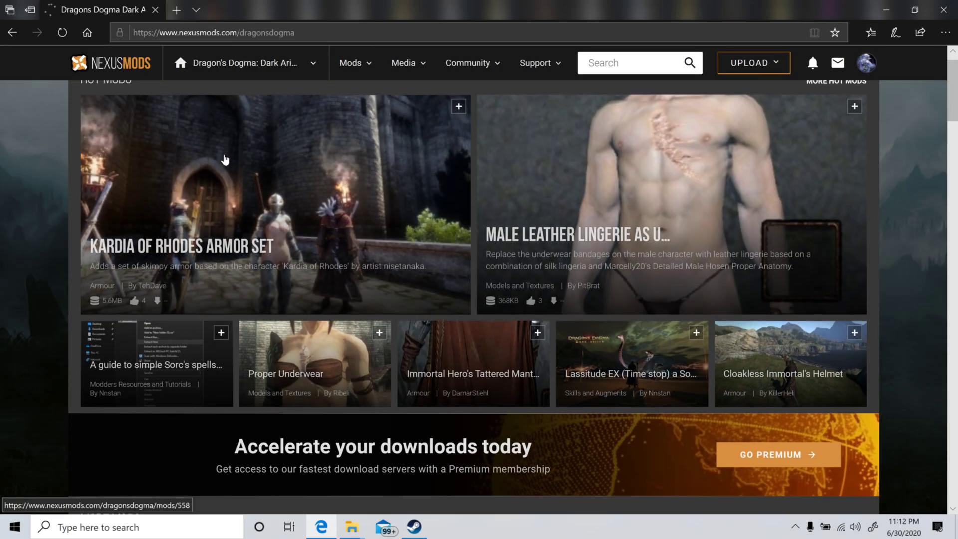
pyautogui.scroll(7, 225, 159)
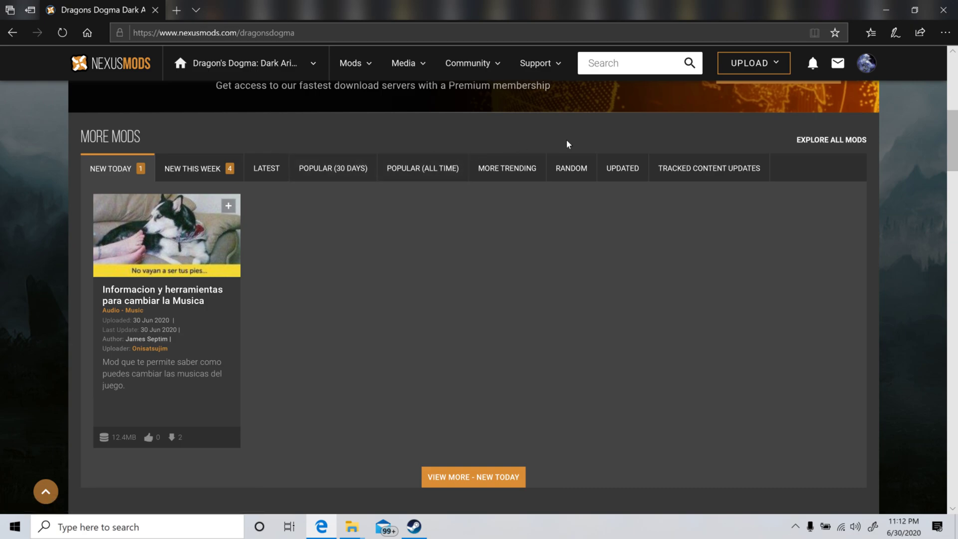
pyautogui.click(621, 168)
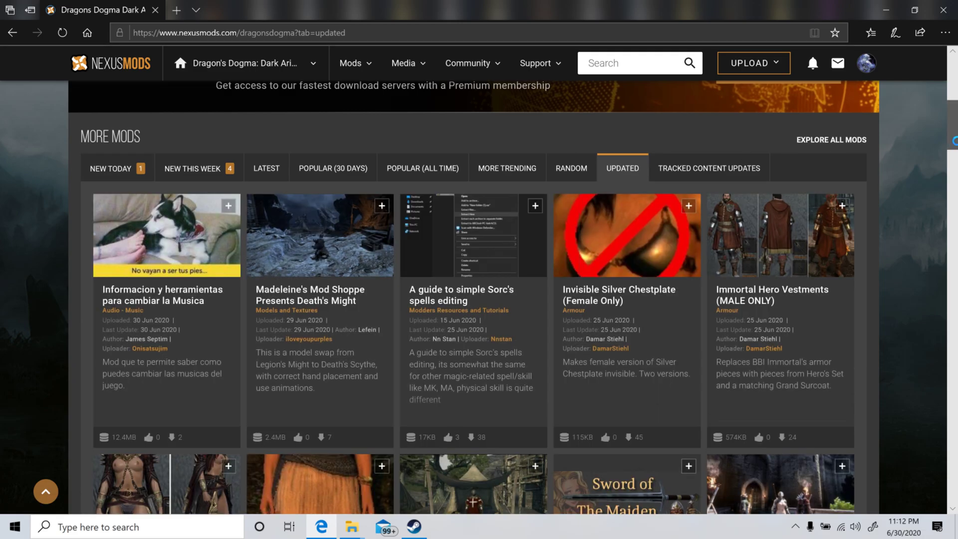
# Open the Cleaner Female Body Texture mod's files and bring up the manual download page for Cleaner Female Body Textures 2.0
pyautogui.moveTo(956, 145); pyautogui.dragTo(956, 242)
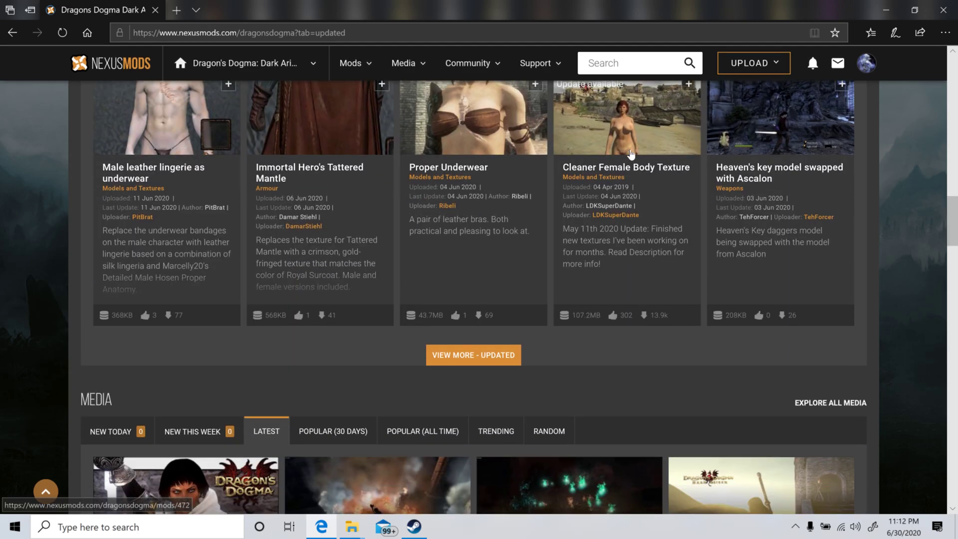
pyautogui.click(618, 138)
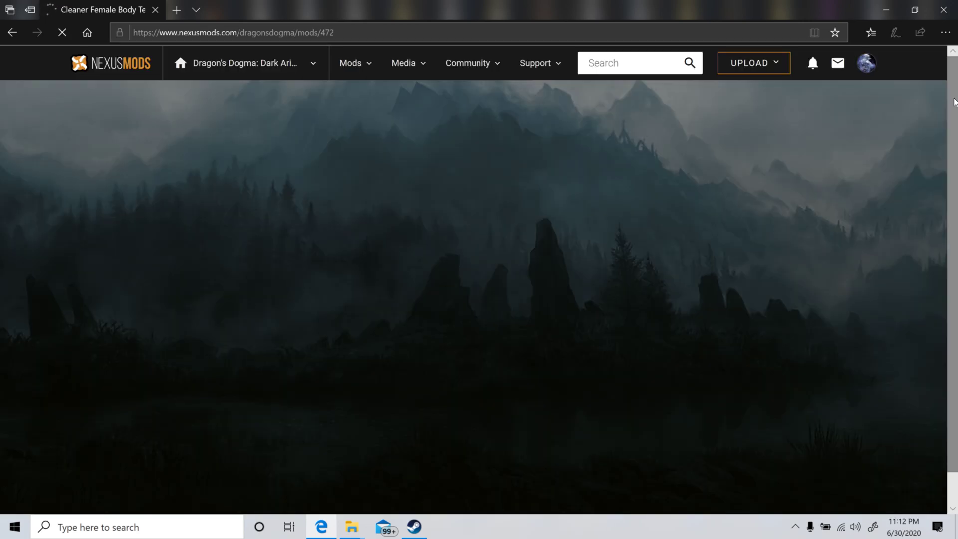
pyautogui.moveTo(955, 103); pyautogui.dragTo(956, 197)
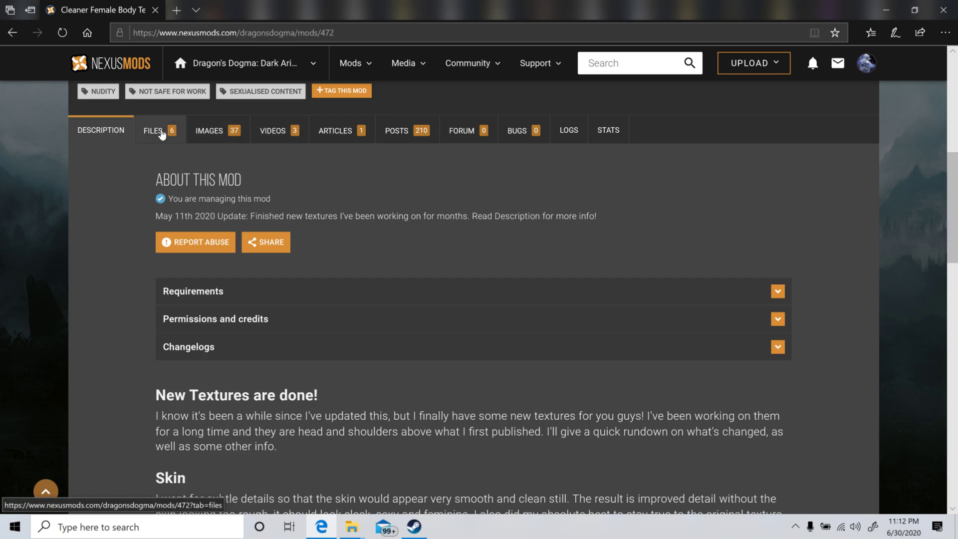
pyautogui.click(161, 133)
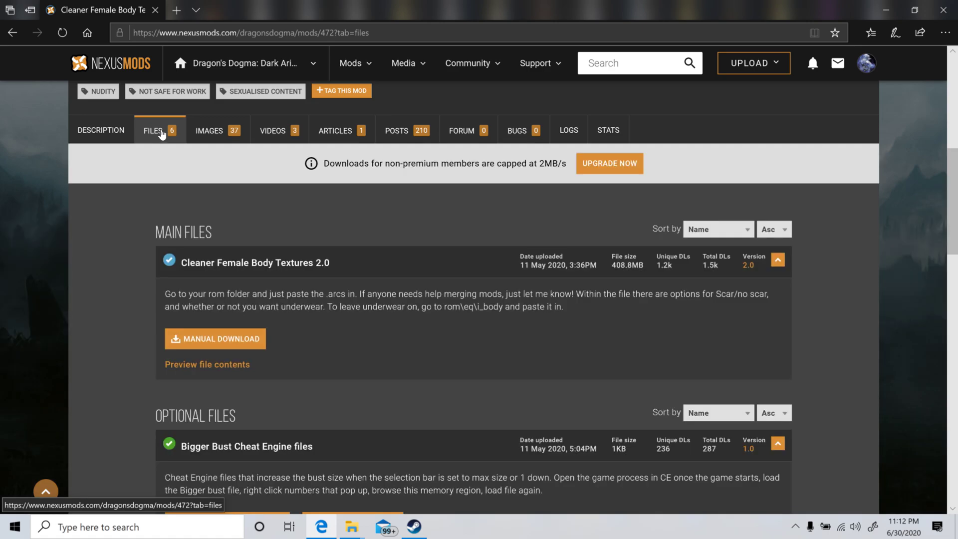
pyautogui.scroll(-2, 161, 133)
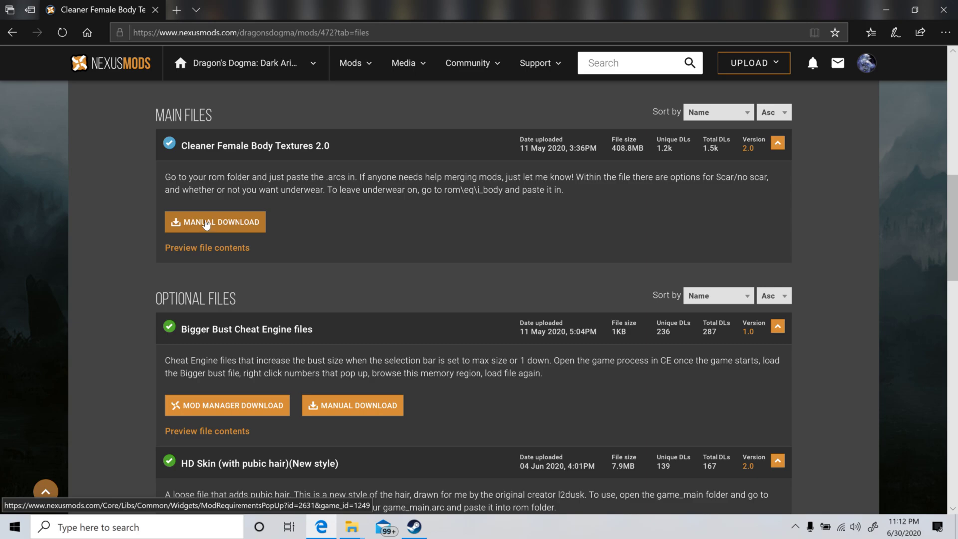
pyautogui.click(207, 224)
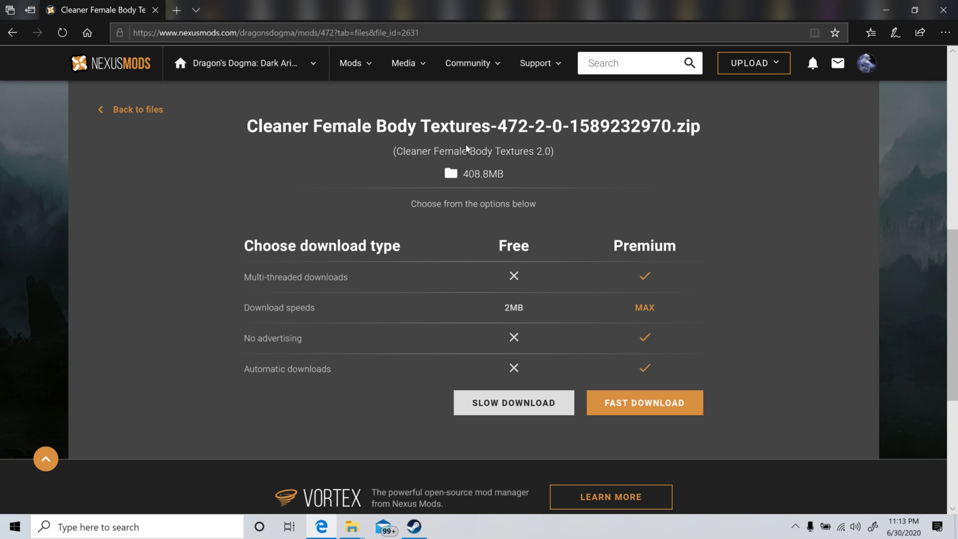
# Open the Cleaner Male Body Textures mod page in a new browser tab and view its main and old files
pyautogui.click(177, 10)
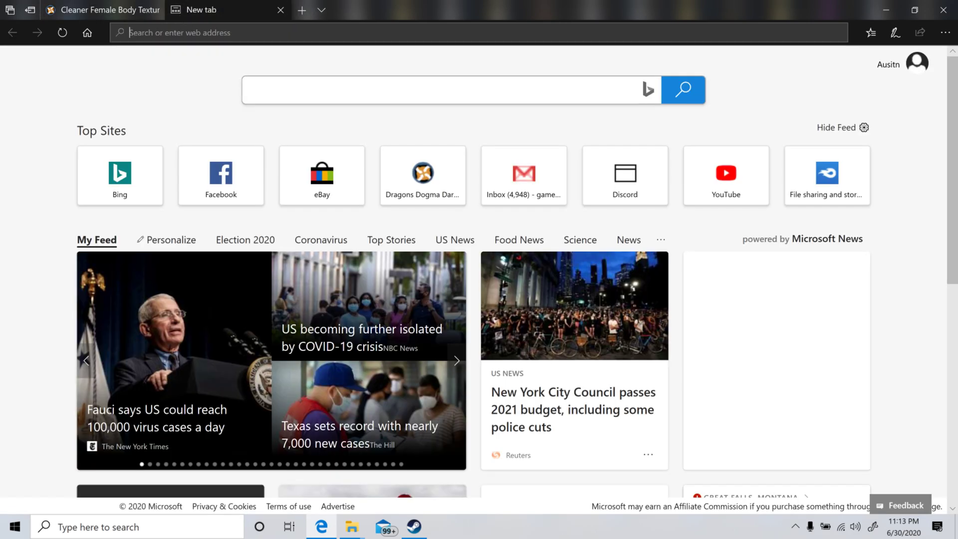
pyautogui.write('cleaner ')
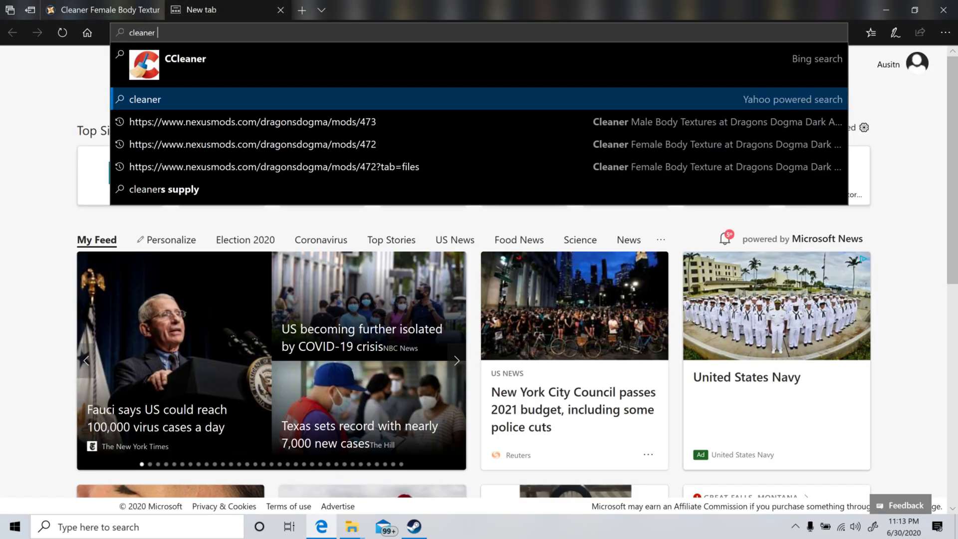
pyautogui.write('male')
pyautogui.press('Down')
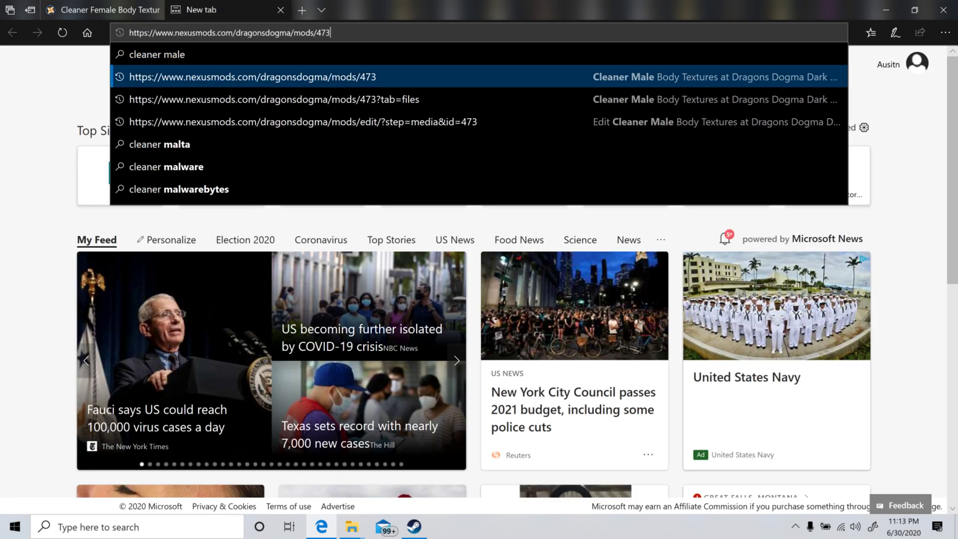
pyautogui.press('Return')
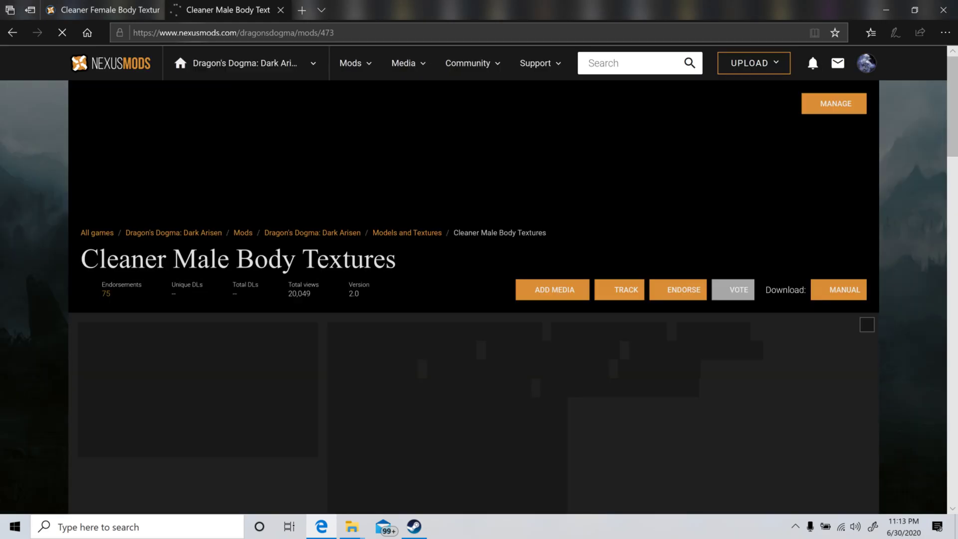
pyautogui.scroll(-3, 50, 198)
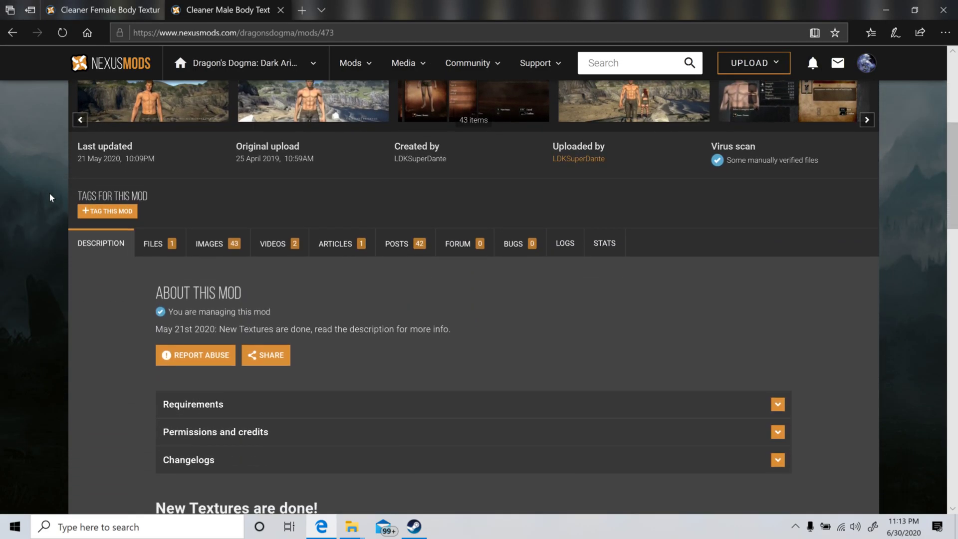
pyautogui.click(161, 236)
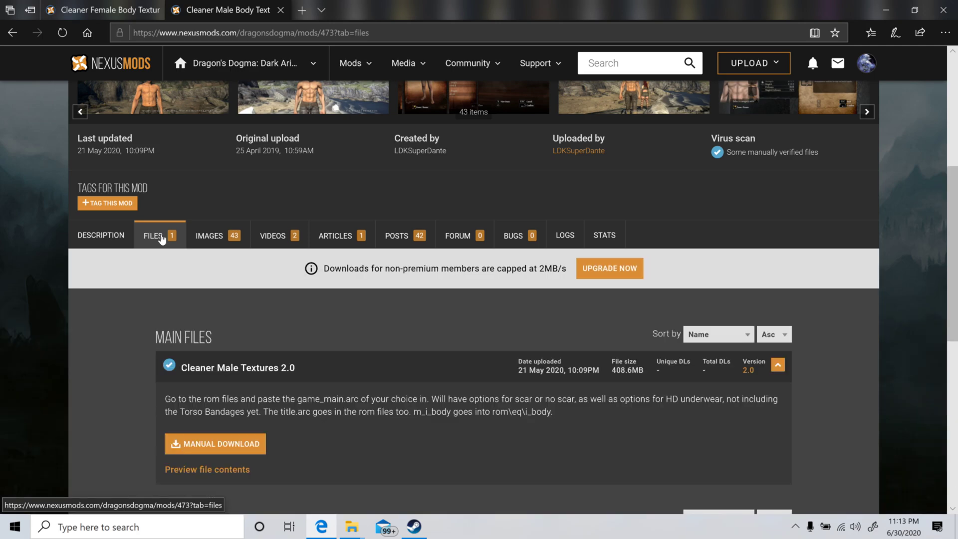
pyautogui.scroll(-5, 239, 227)
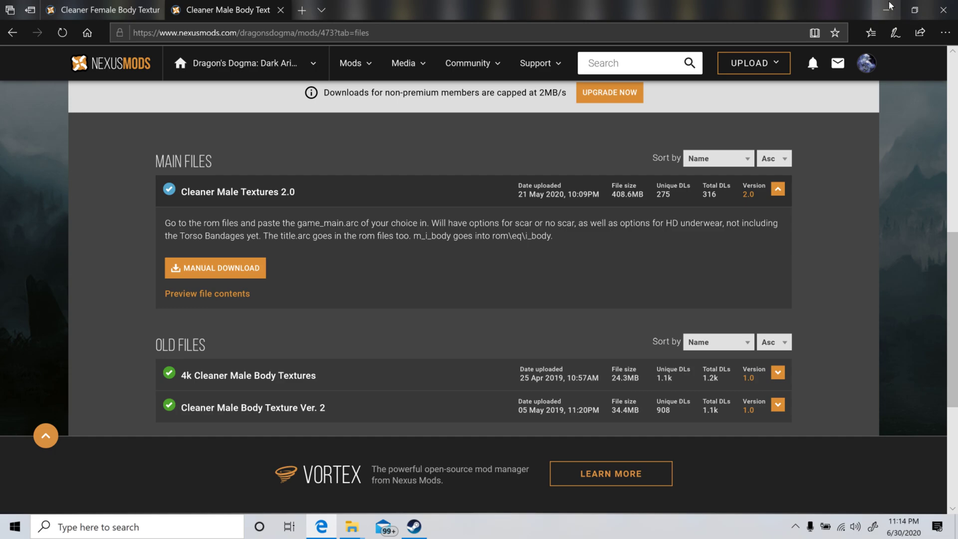
# Minimise the browser and open the How to Merge folder on the desktop
pyautogui.click(891, 6)
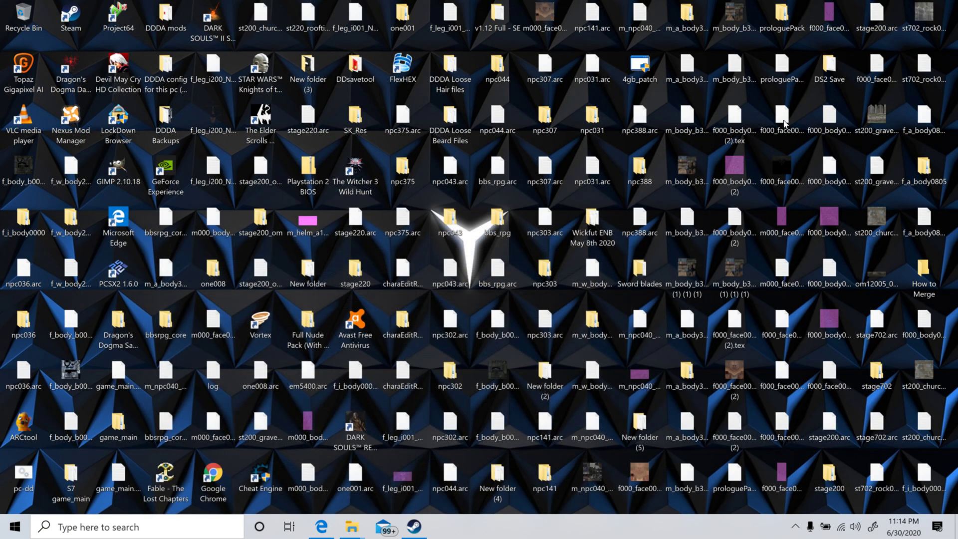
pyautogui.doubleClick(940, 265)
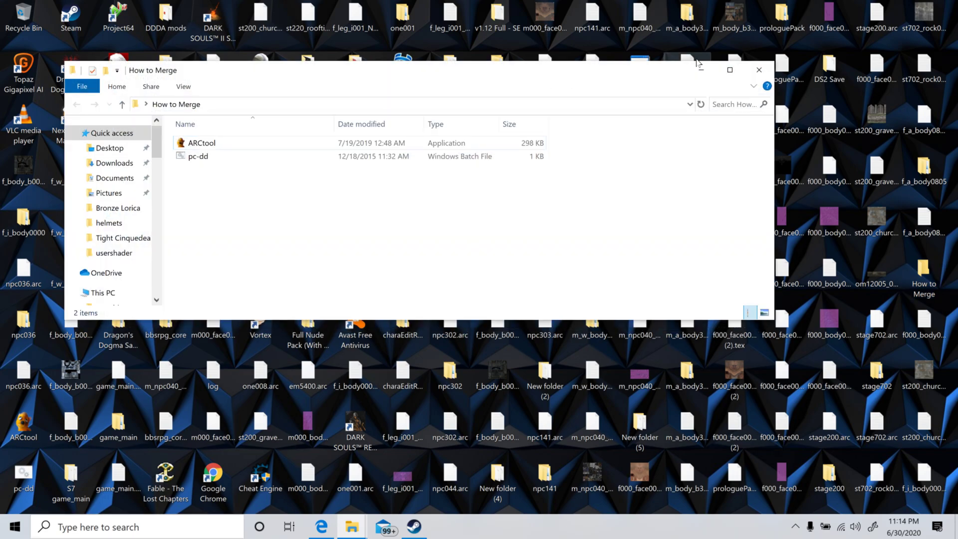
# Find the Vanilla game_main 2 backup folder and copy its game_main.arc into the How to Merge folder
pyautogui.press('super')
pyautogui.write('vanilla')
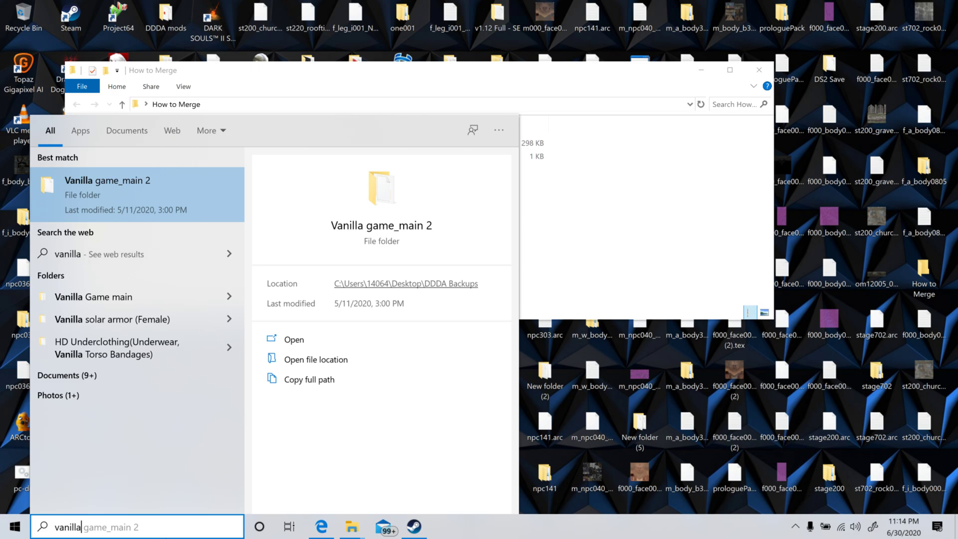
pyautogui.press('Return')
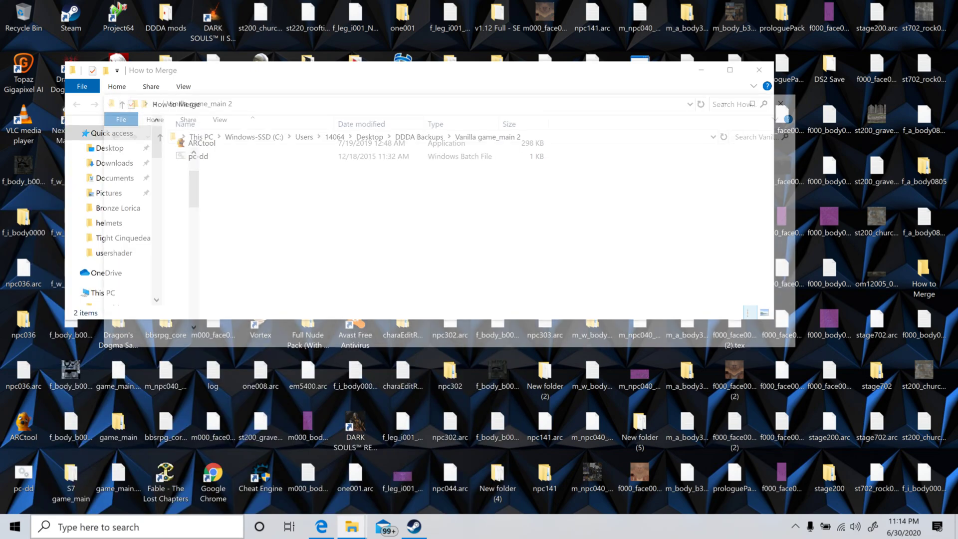
pyautogui.rightClick(243, 175)
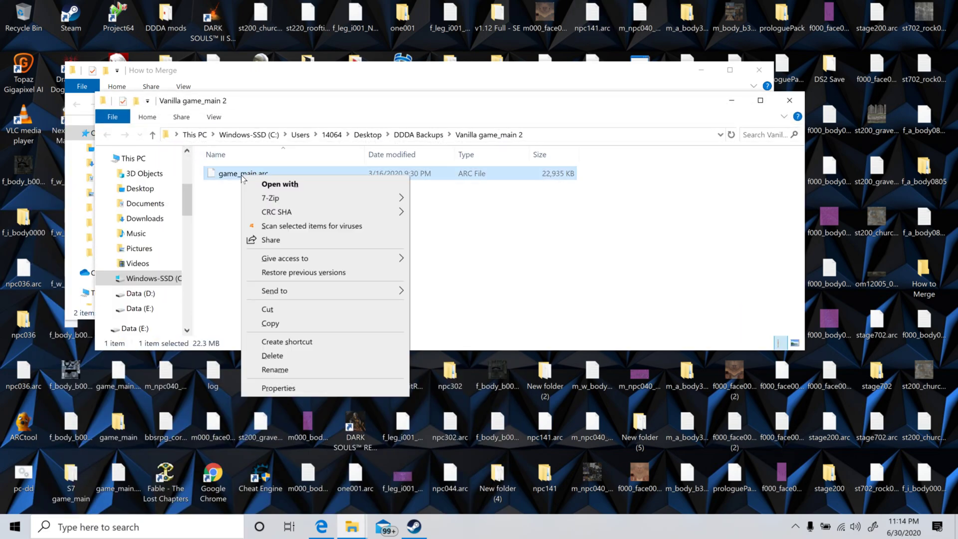
pyautogui.click(289, 318)
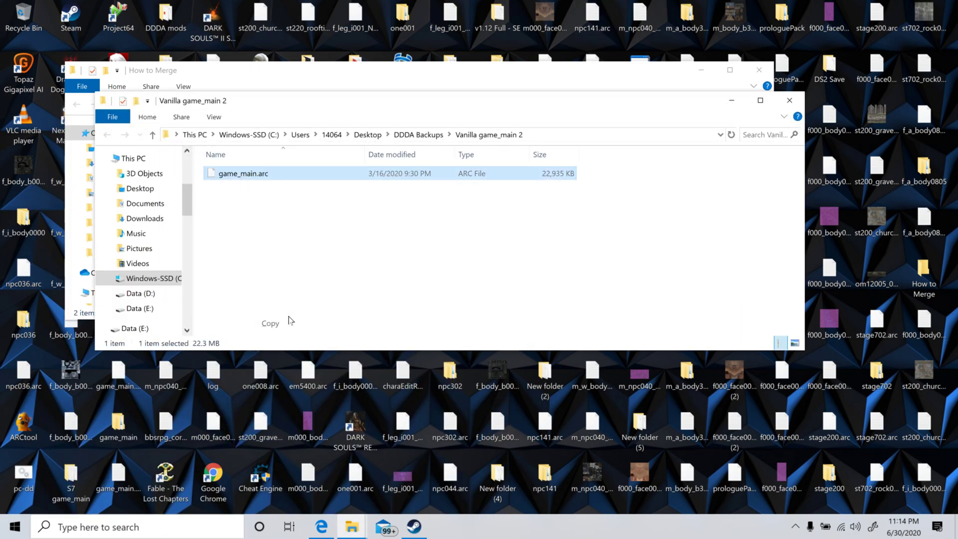
pyautogui.click(731, 101)
pyautogui.rightClick(489, 241)
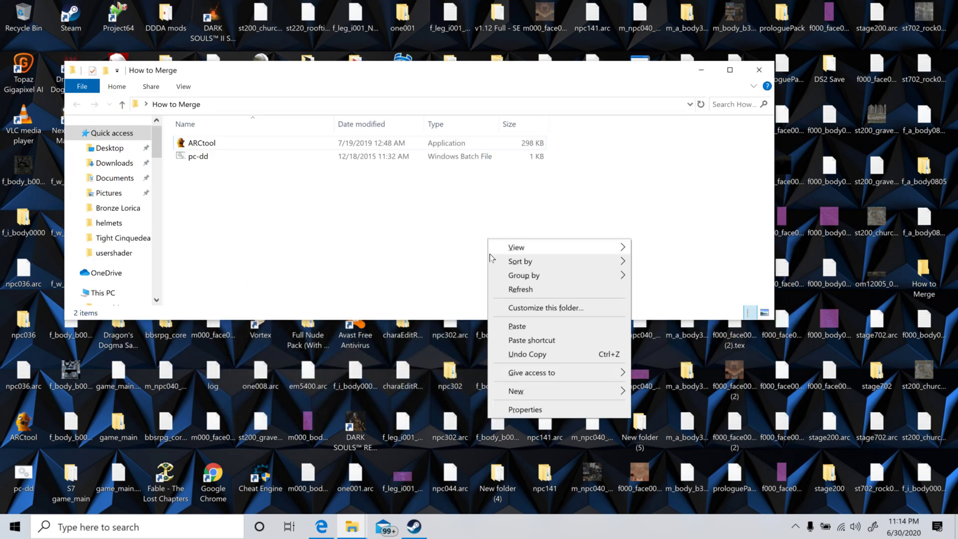
pyautogui.click(505, 325)
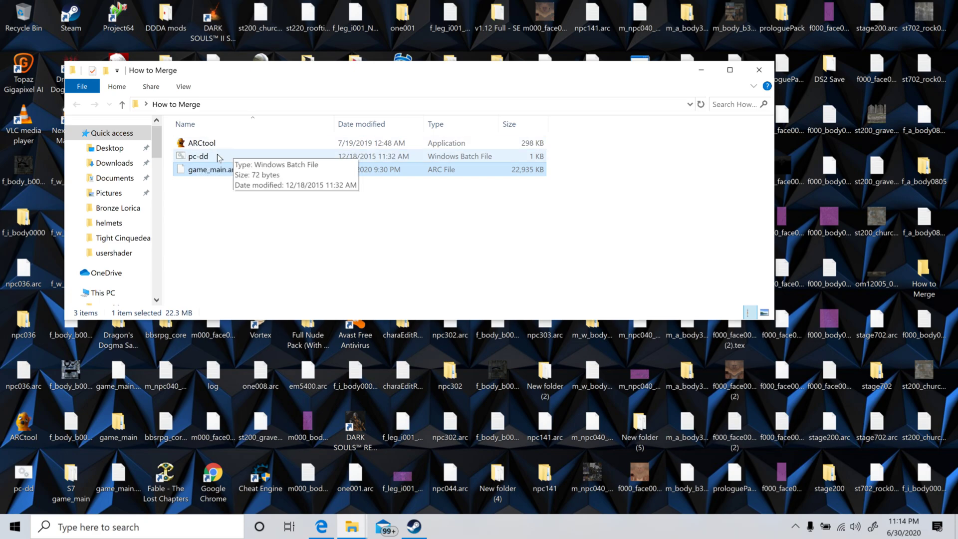
# Unpack game_main.arc with the pc-dd batch file, view the generated game_main.arc text document and close it
pyautogui.moveTo(245, 173); pyautogui.dragTo(199, 156)
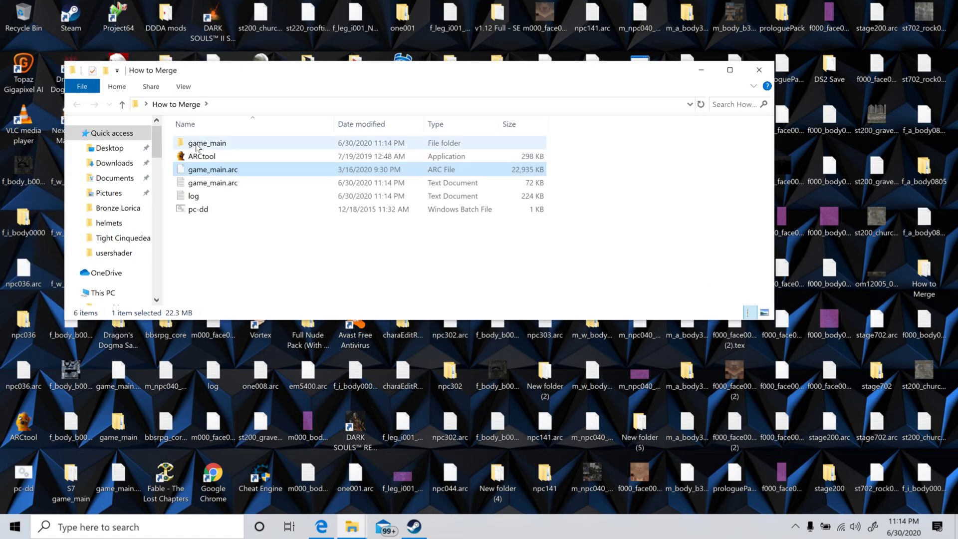
pyautogui.doubleClick(208, 184)
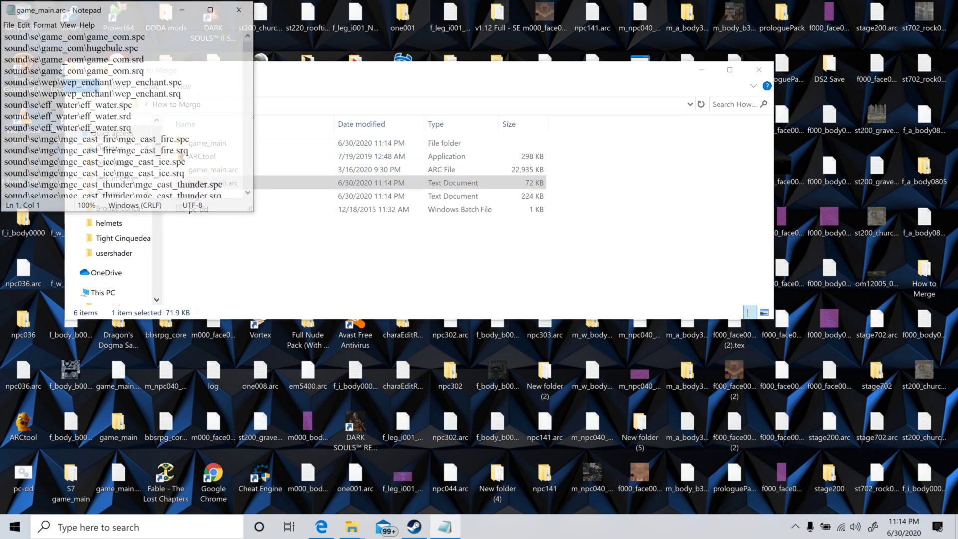
pyautogui.click(238, 11)
# Look through the unpacked game_main folder down to model\pl\textures, then return to the How to Merge folder
pyautogui.doubleClick(218, 145)
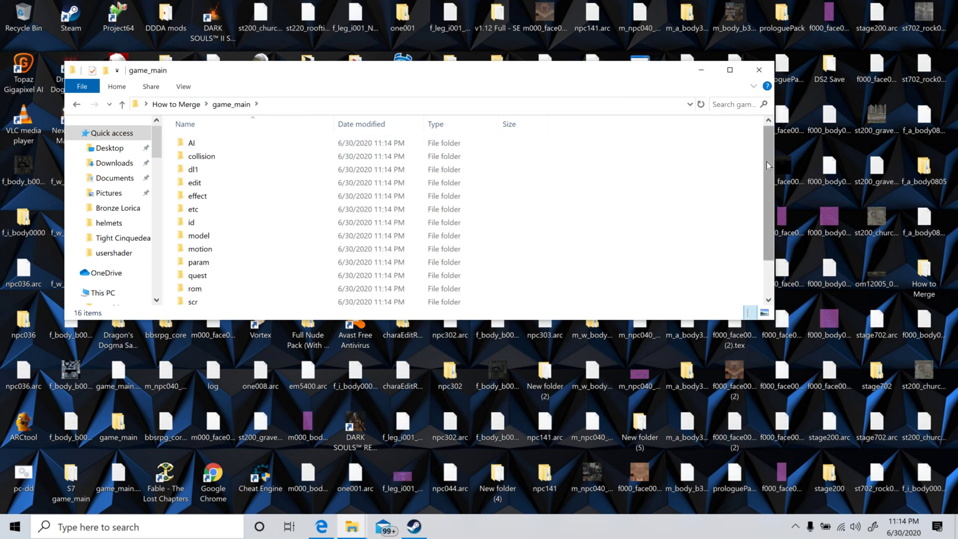
pyautogui.moveTo(767, 160); pyautogui.dragTo(769, 176)
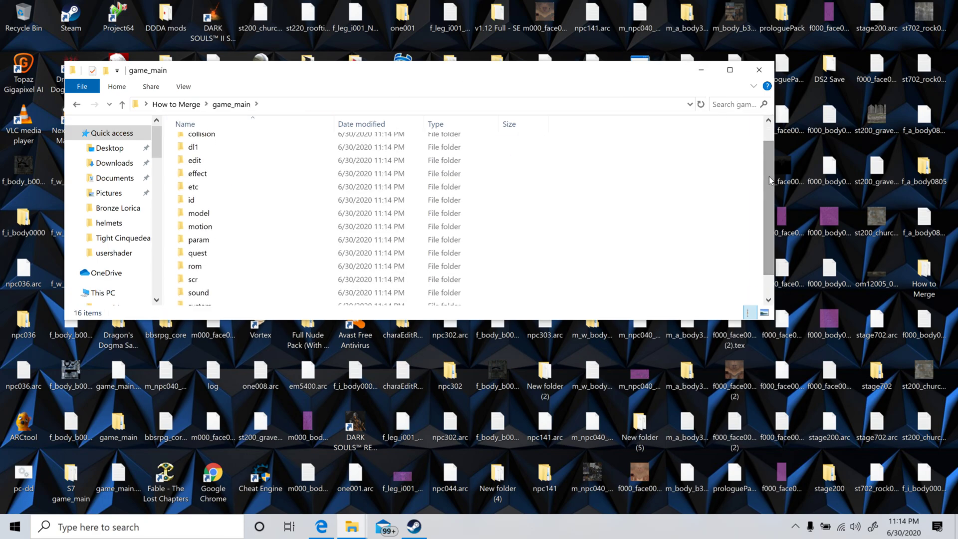
pyautogui.doubleClick(197, 215)
pyautogui.doubleClick(202, 156)
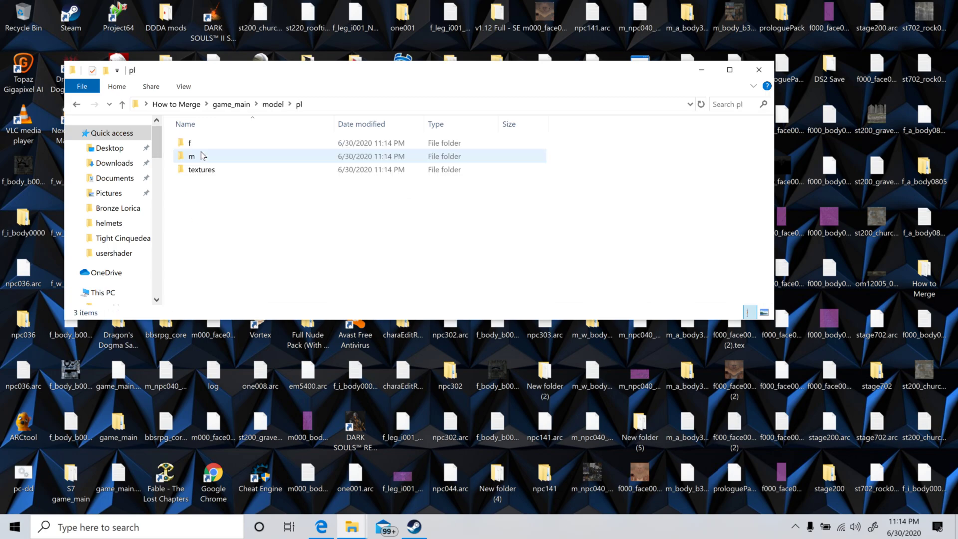
pyautogui.doubleClick(223, 169)
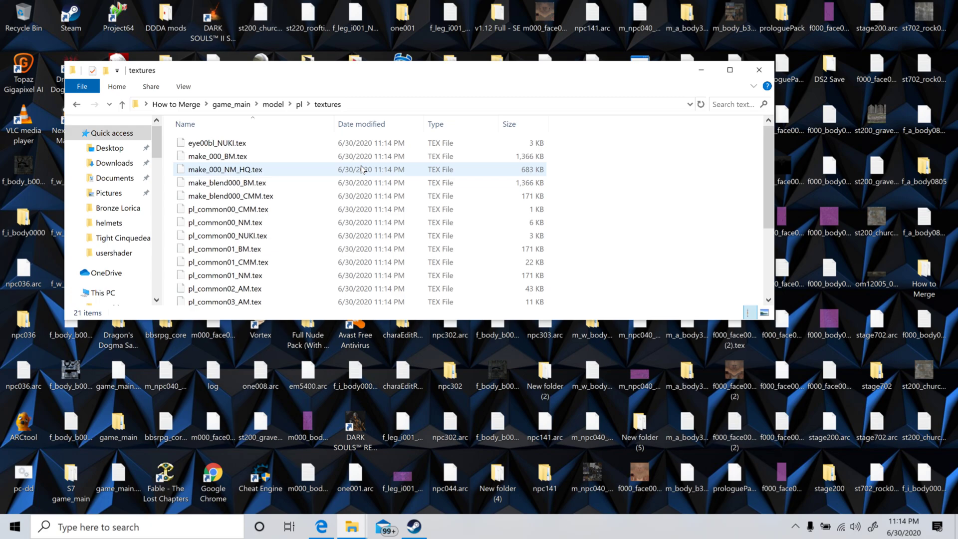
pyautogui.click(76, 104)
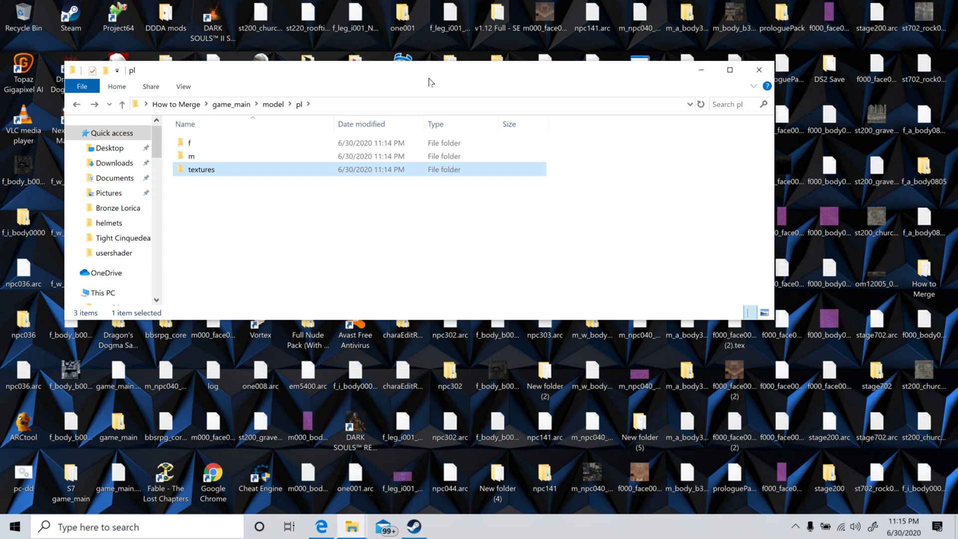
pyautogui.moveTo(452, 76); pyautogui.dragTo(578, 80)
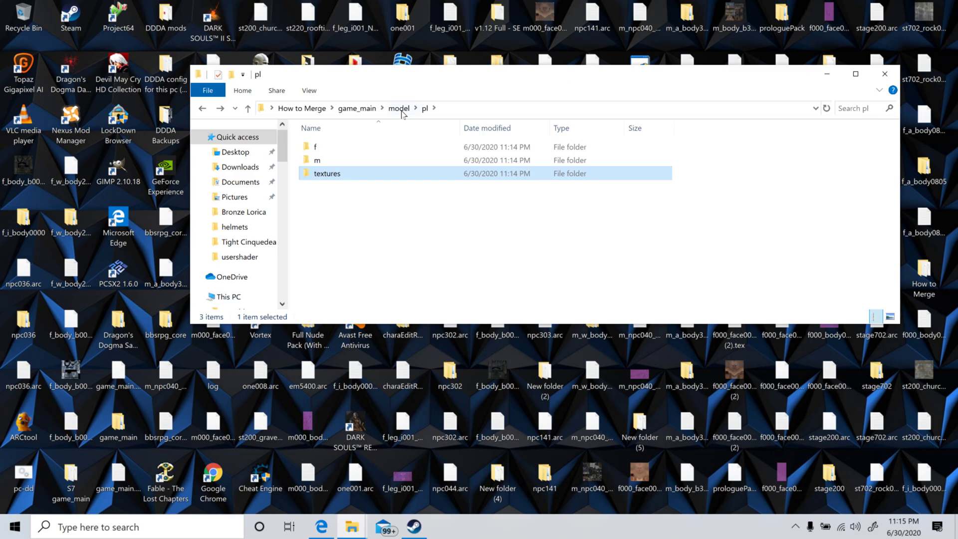
pyautogui.click(315, 109)
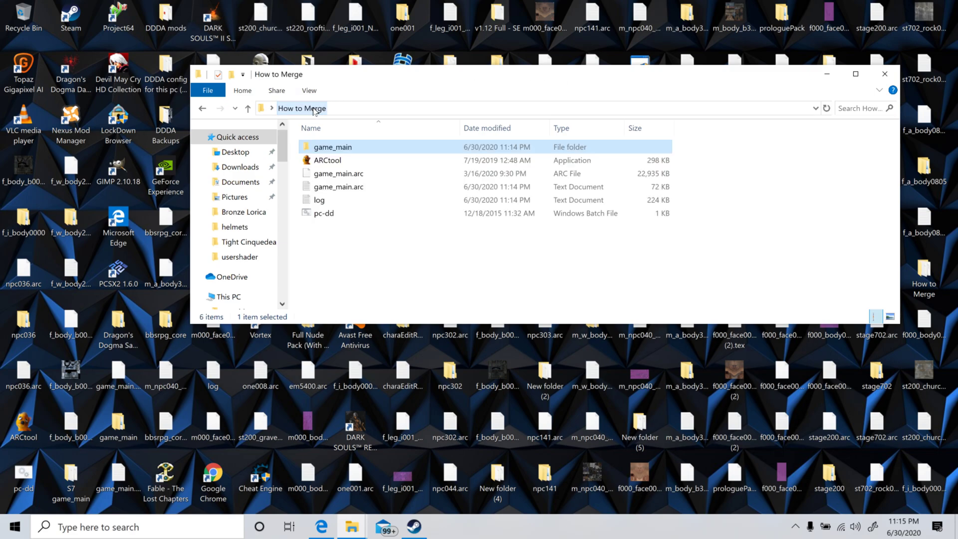
# Open the desktop game_main folder and go to its model\pl\f\f_base\f000 subfolder
pyautogui.doubleClick(111, 422)
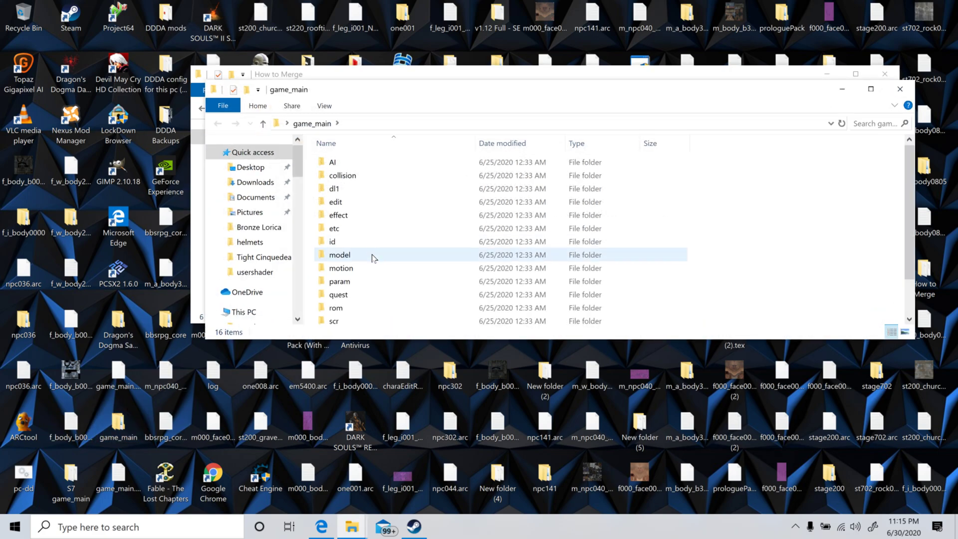
pyautogui.doubleClick(373, 257)
pyautogui.doubleClick(348, 179)
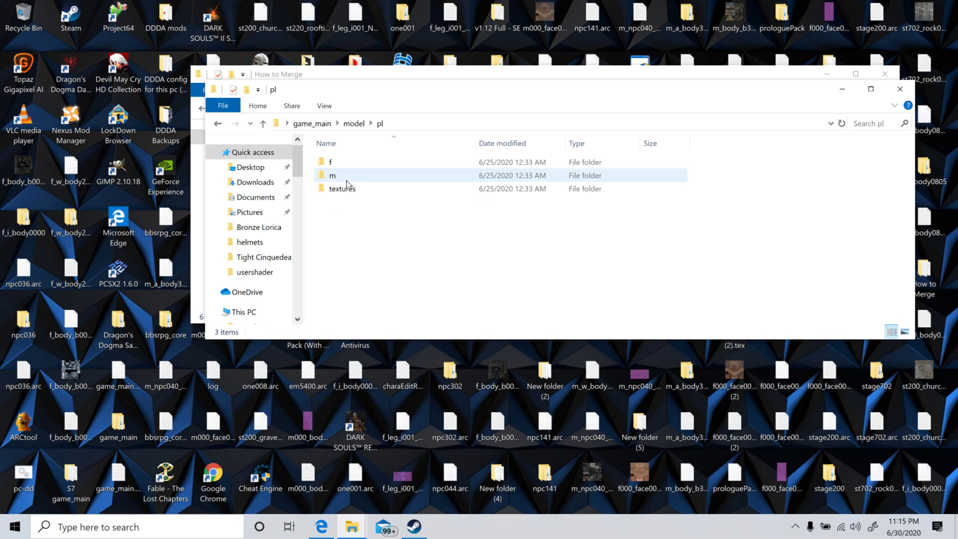
pyautogui.doubleClick(339, 165)
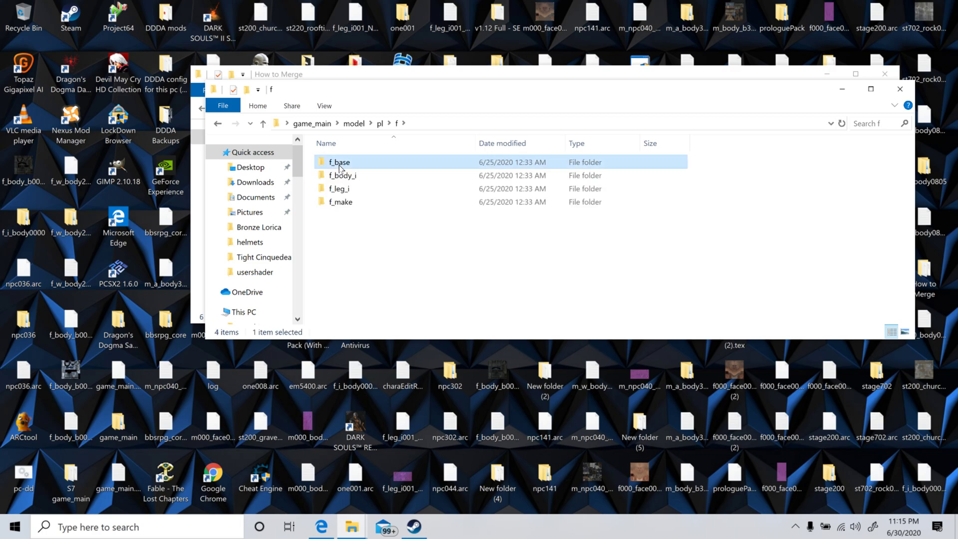
pyautogui.doubleClick(340, 166)
pyautogui.doubleClick(337, 164)
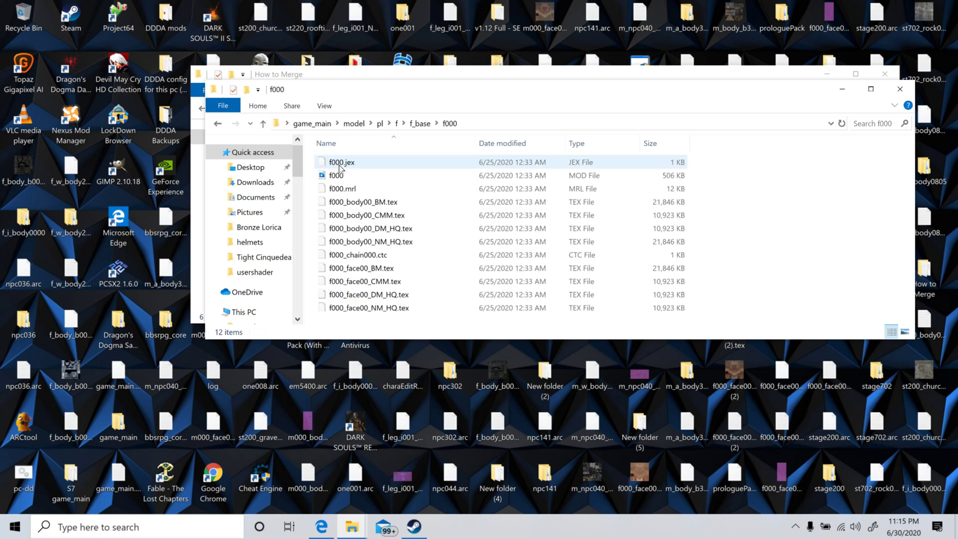
# Copy the files from f000_body00_BM.tex through f000_face00_NM_HQ.tex and minimise this f000 window
pyautogui.click(372, 203)
pyautogui.hotkey('shift', 'Down')
pyautogui.hotkey('shift', 'Down')
pyautogui.hotkey('shift', 'Down')
pyautogui.hotkey('shift', 'Down')
pyautogui.hotkey('shift', 'Down')
pyautogui.hotkey('shift', 'Down')
pyautogui.hotkey('shift', 'Down')
pyautogui.hotkey('shift', 'Down')
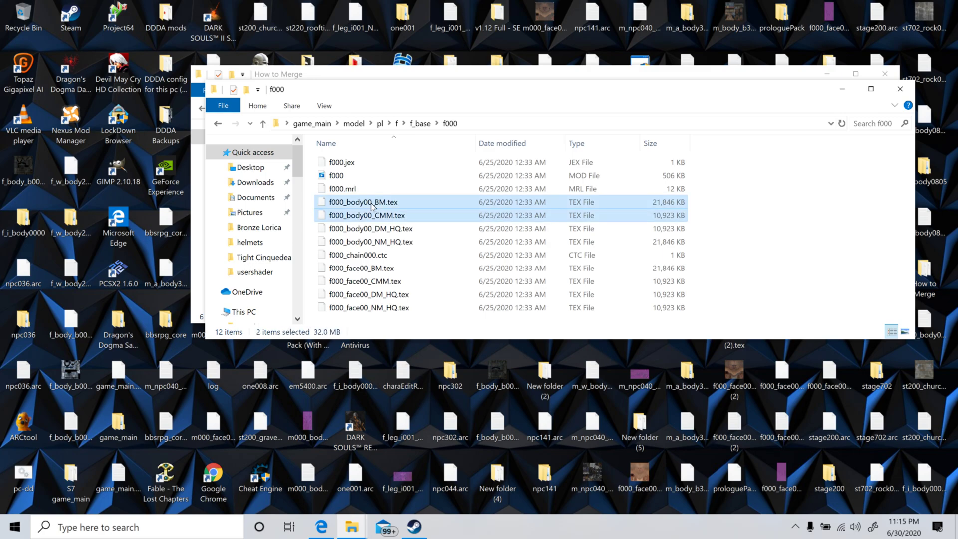
pyautogui.rightClick(372, 204)
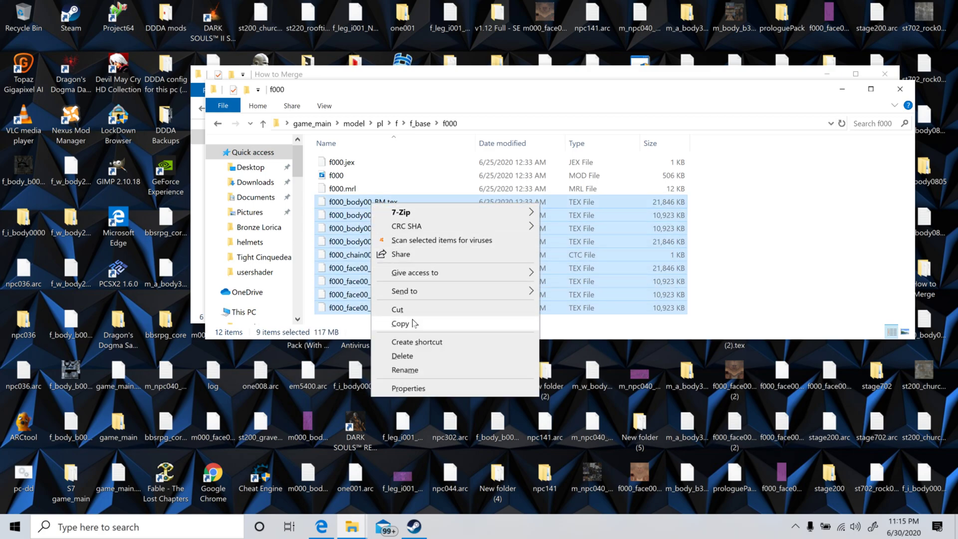
pyautogui.click(397, 323)
pyautogui.click(842, 93)
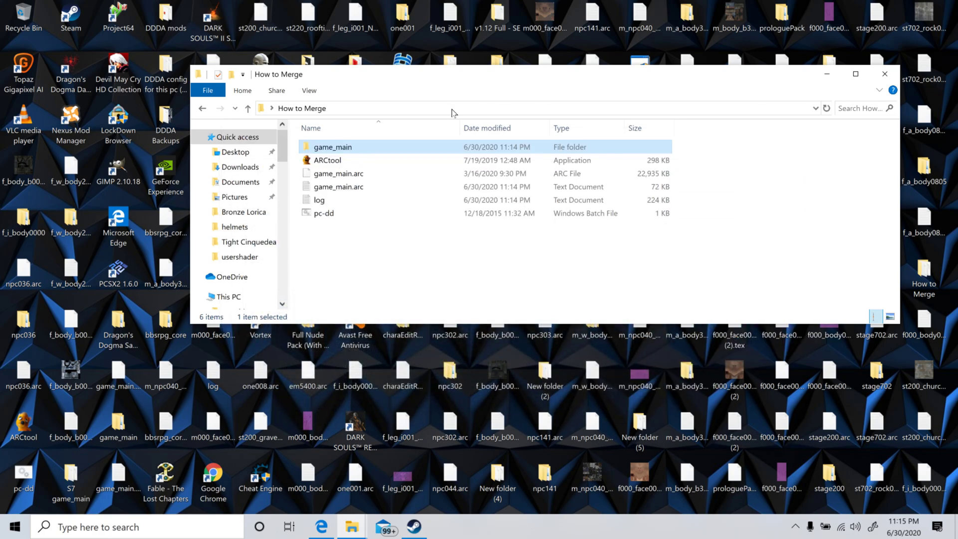
# Paste the copied files into How to Merge\game_main\model\pl\f\f_base\f000, replacing the files with the same names
pyautogui.doubleClick(347, 147)
pyautogui.doubleClick(322, 240)
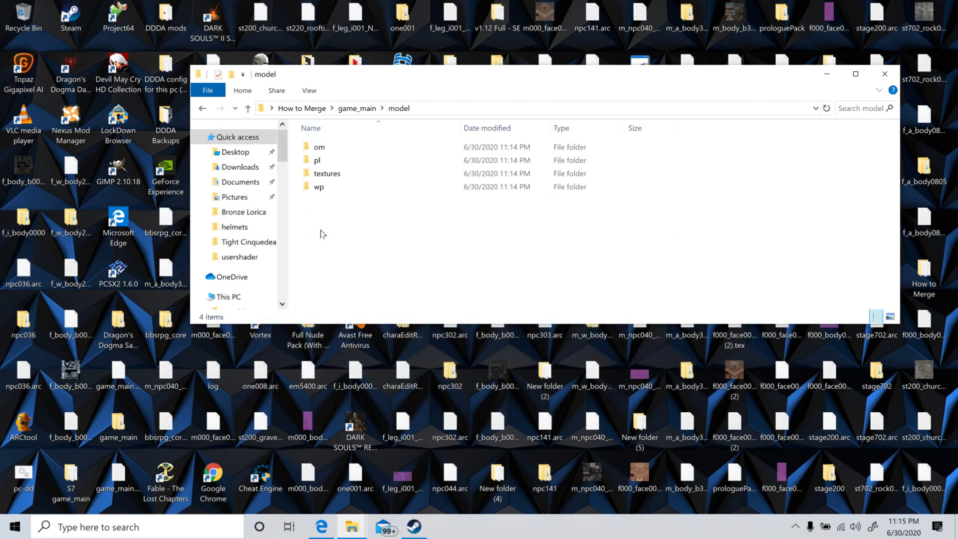
pyautogui.doubleClick(323, 160)
pyautogui.doubleClick(324, 148)
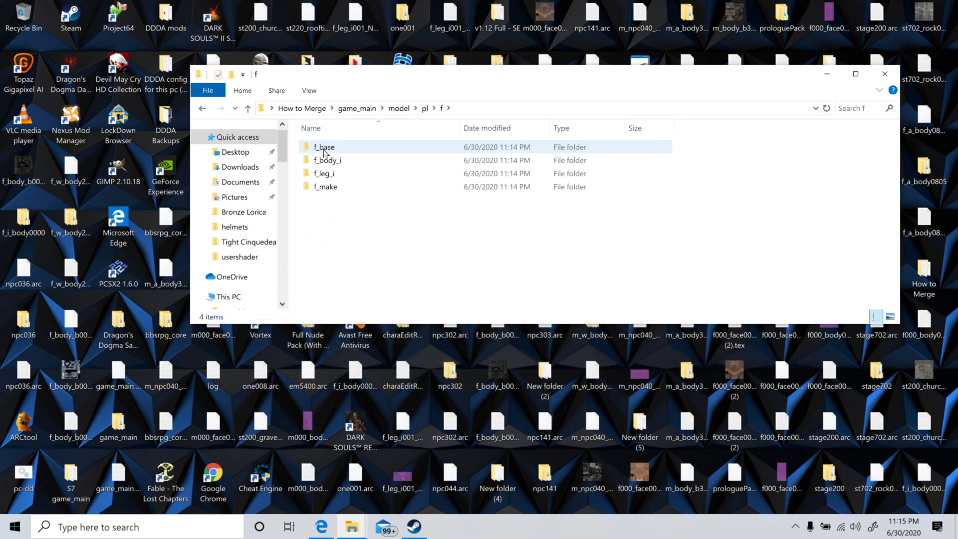
pyautogui.doubleClick(323, 149)
pyautogui.doubleClick(325, 150)
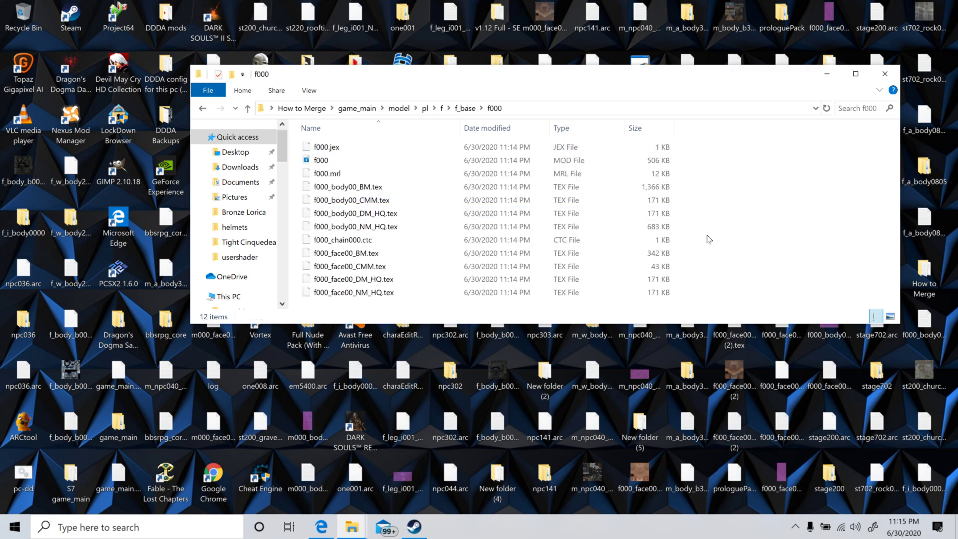
pyautogui.rightClick(707, 236)
pyautogui.click(736, 323)
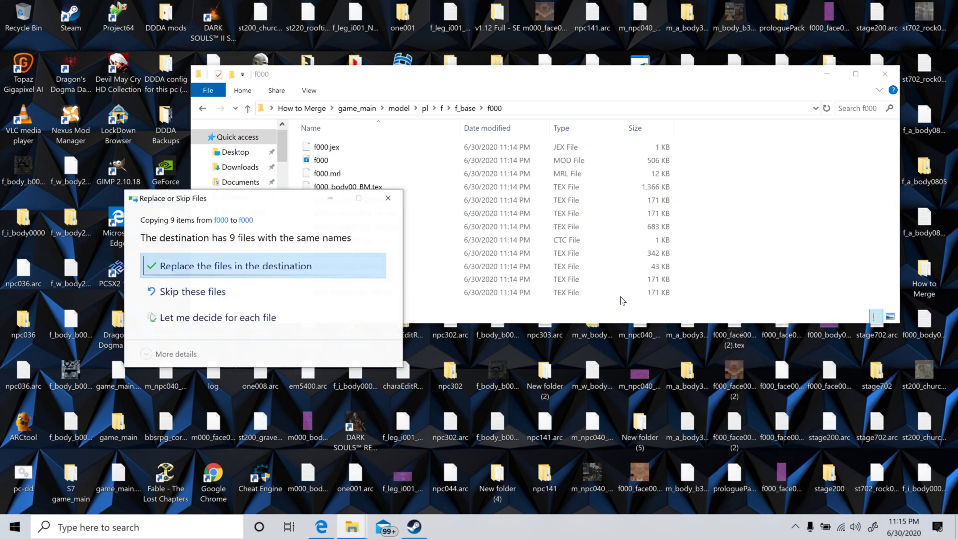
pyautogui.click(331, 267)
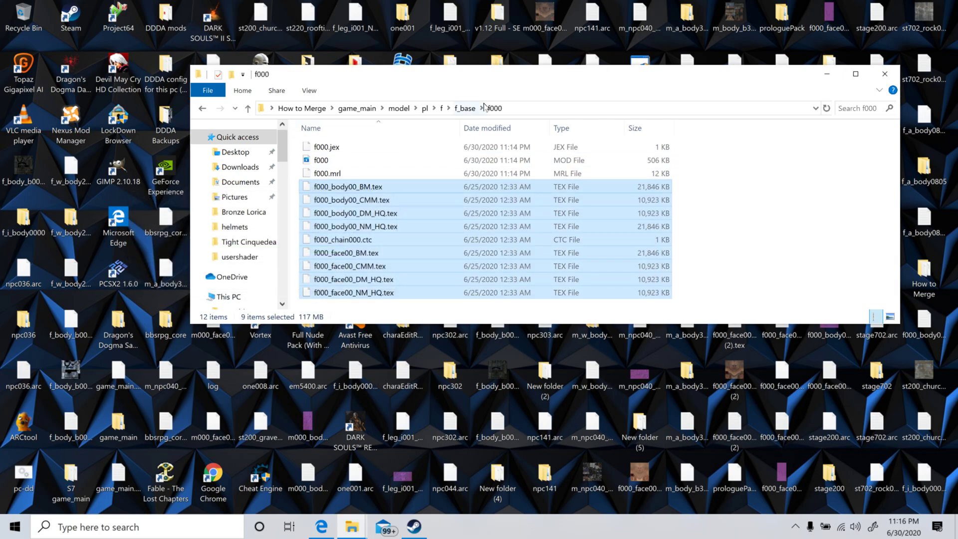
# Open the model\pl\m\m_base\m000 folder inside How to Merge's game_main folder
pyautogui.click(425, 109)
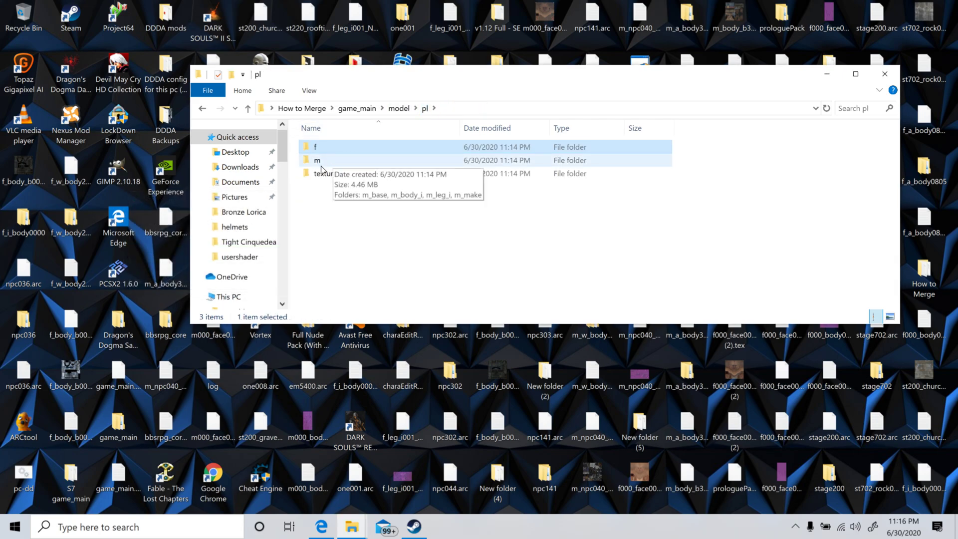
pyautogui.doubleClick(320, 163)
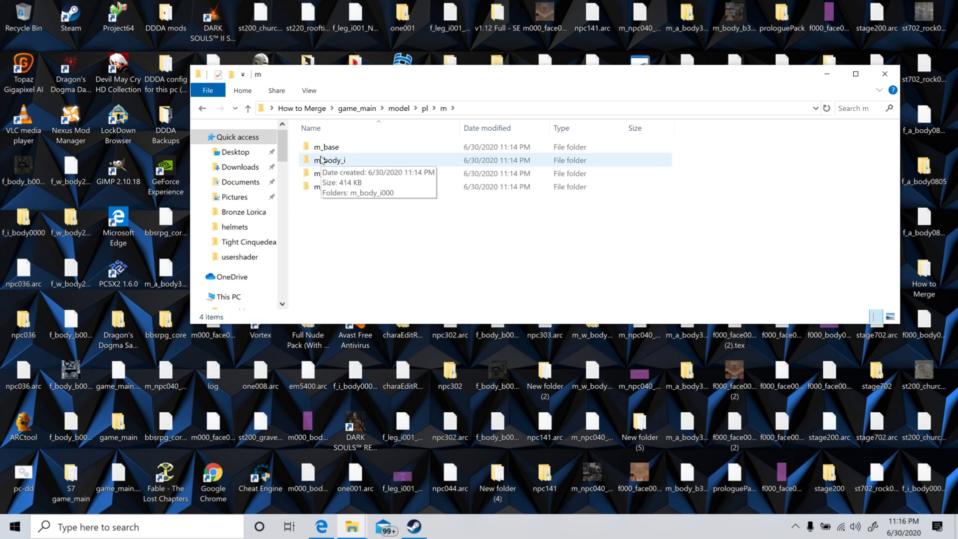
pyautogui.doubleClick(319, 149)
pyautogui.doubleClick(320, 150)
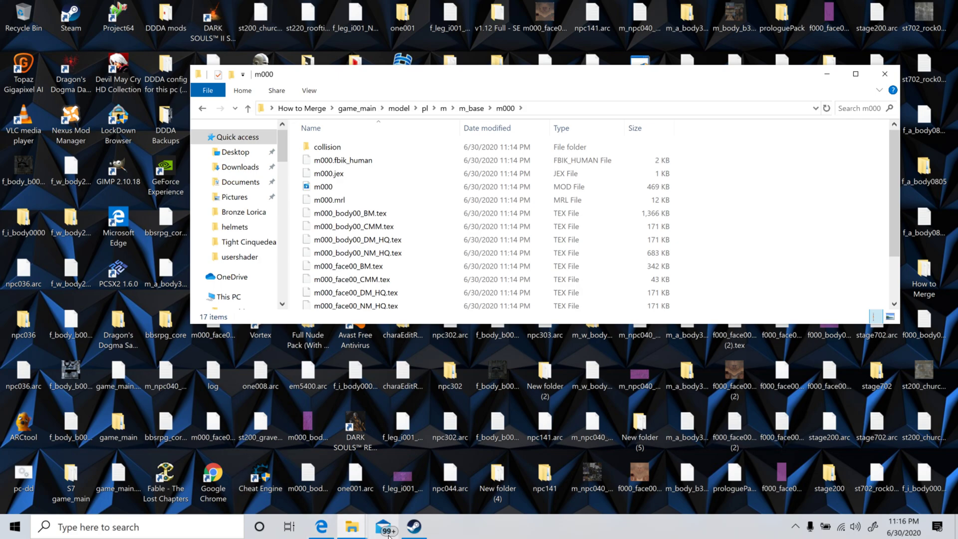
# Bring back the desktop game_main folder's f000 window and go to its model\pl\m\m_base\m000 subfolder
pyautogui.moveTo(352, 526)
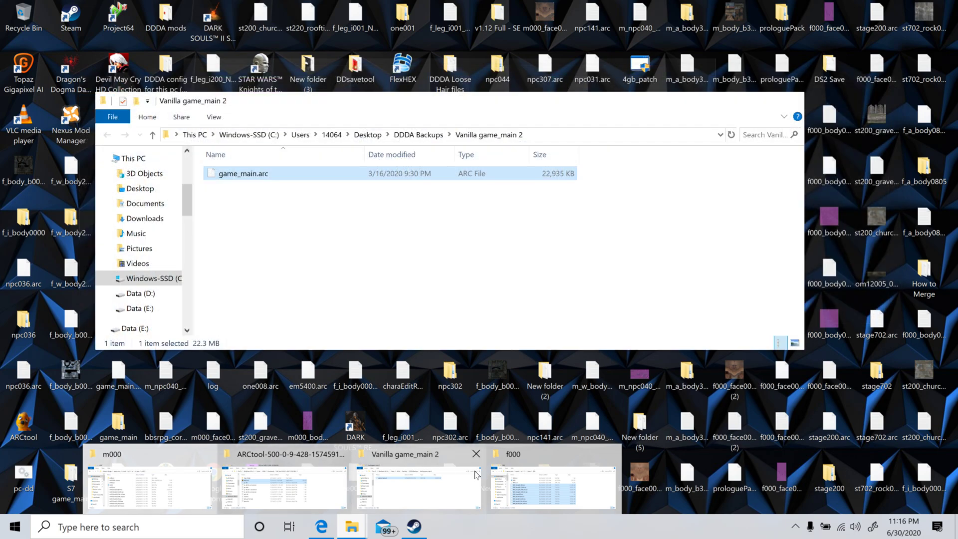
pyautogui.click(549, 486)
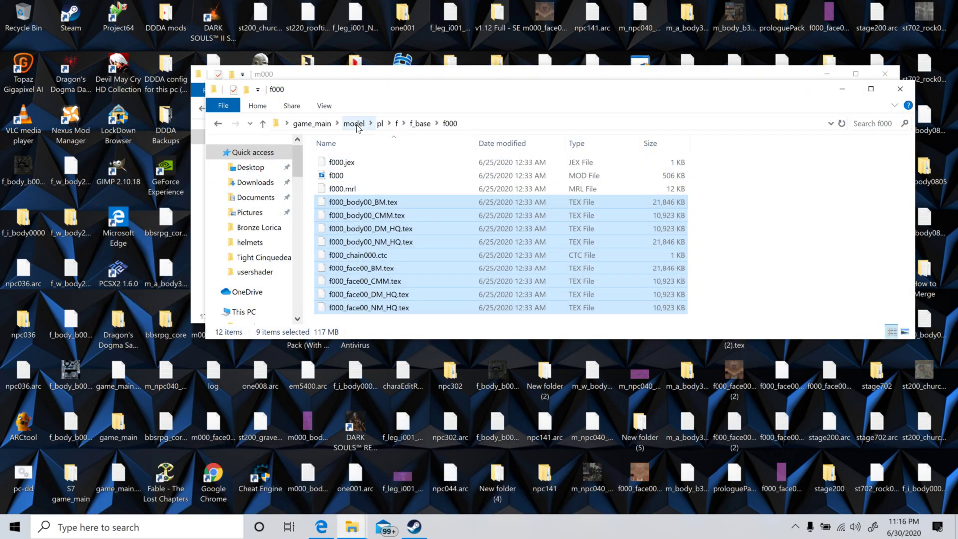
pyautogui.click(380, 124)
pyautogui.click(352, 178)
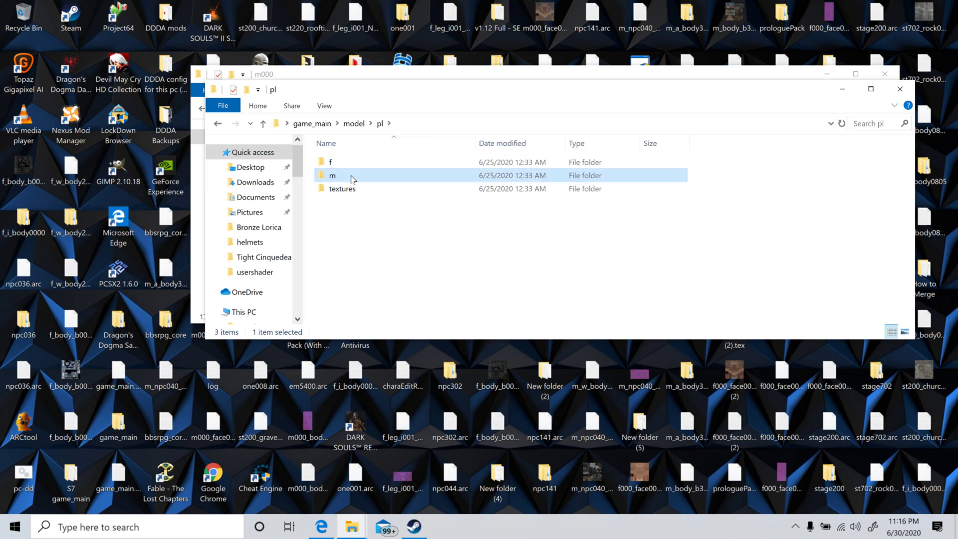
pyautogui.doubleClick(353, 178)
pyautogui.doubleClick(350, 163)
pyautogui.doubleClick(349, 164)
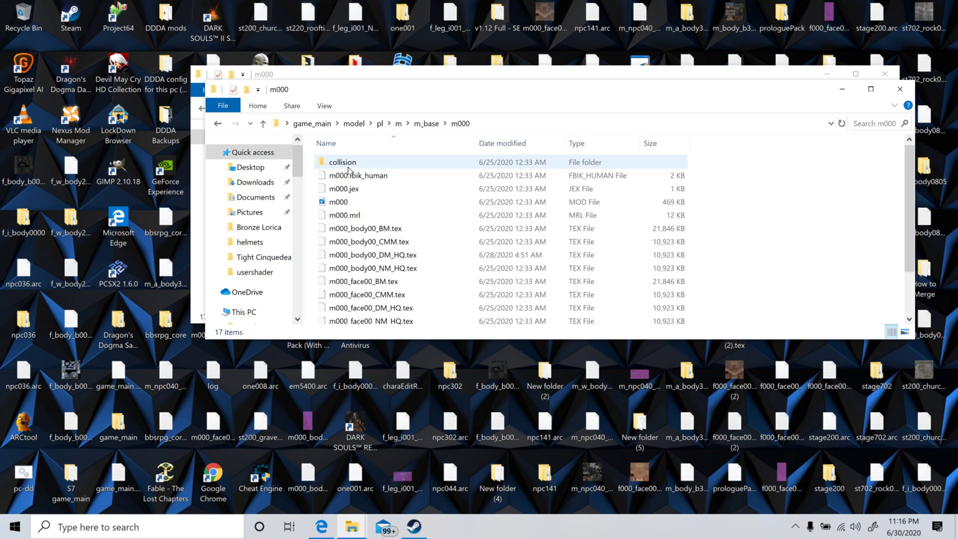
# Copy the files from m000_body00_BM.tex through m000_face00_NM_HQ.tex and minimise this m000 window
pyautogui.click(379, 231)
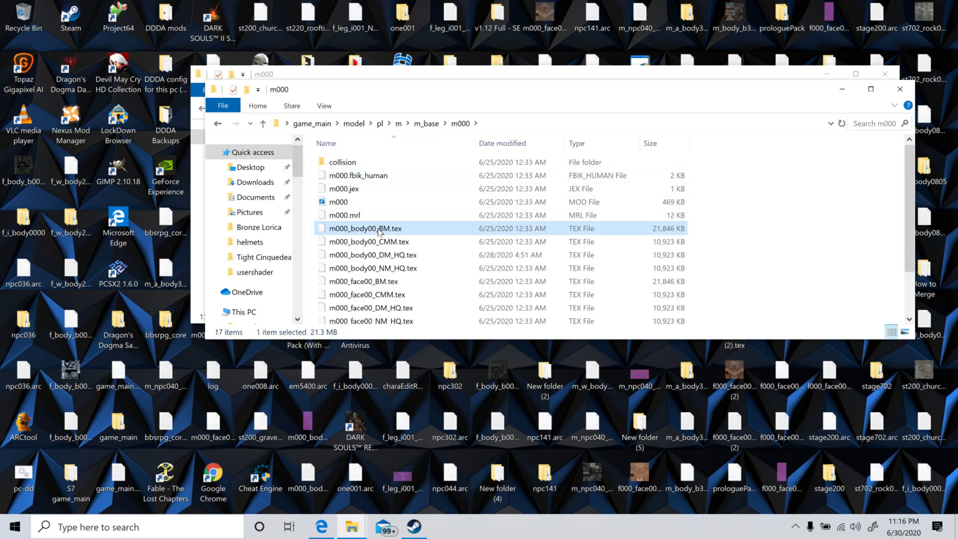
pyautogui.hotkey('shift', 'Down')
pyautogui.hotkey('shift', 'Down')
pyautogui.hotkey('shift', 'Down')
pyautogui.hotkey('shift', 'Down')
pyautogui.hotkey('shift', 'Down')
pyautogui.hotkey('shift', 'Down')
pyautogui.hotkey('shift', 'Down')
pyautogui.hotkey('shift', 'Down')
pyautogui.hotkey('shift', 'Down')
pyautogui.hotkey('shift', 'Down')
pyautogui.hotkey('shift', 'Down')
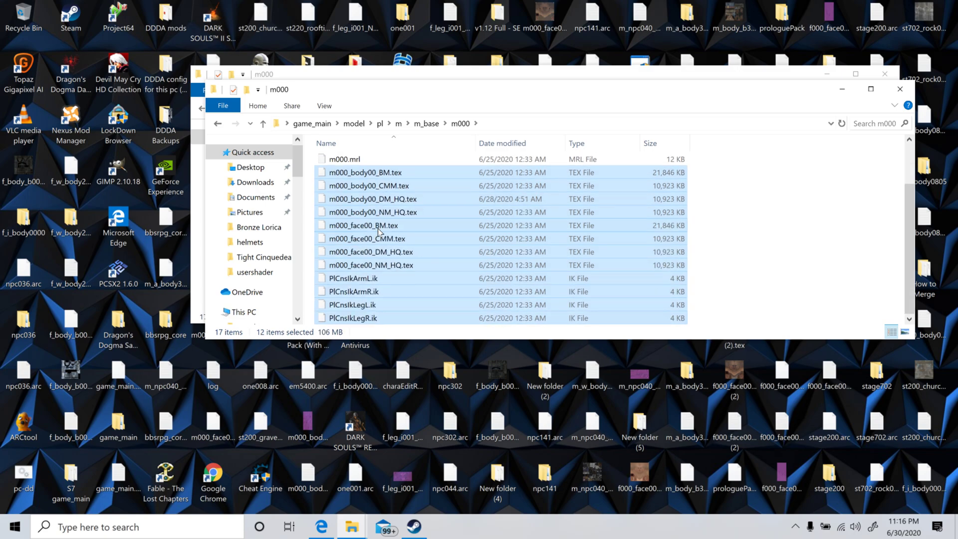
pyautogui.hotkey('shift', 'Up')
pyautogui.hotkey('shift', 'Up')
pyautogui.hotkey('shift', 'Up')
pyautogui.hotkey('shift', 'Up')
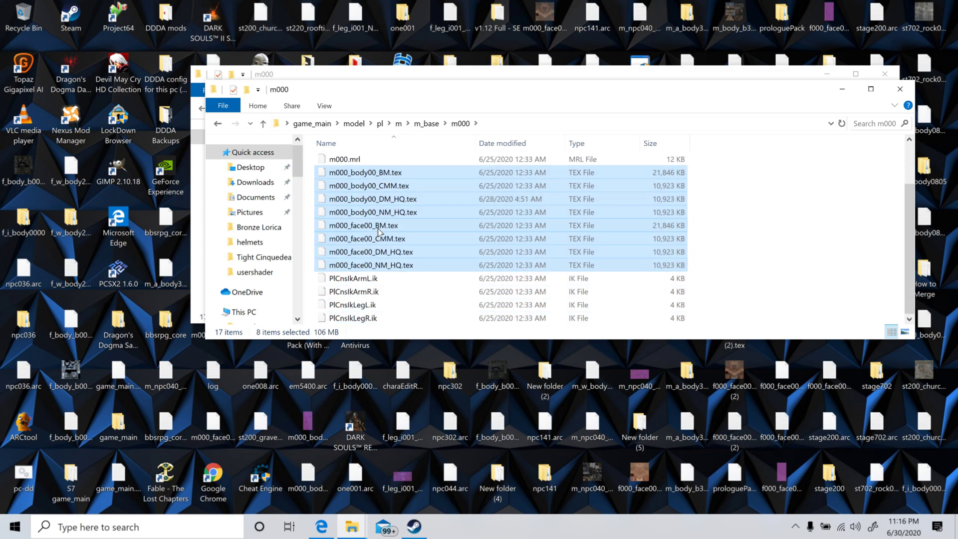
pyautogui.rightClick(393, 232)
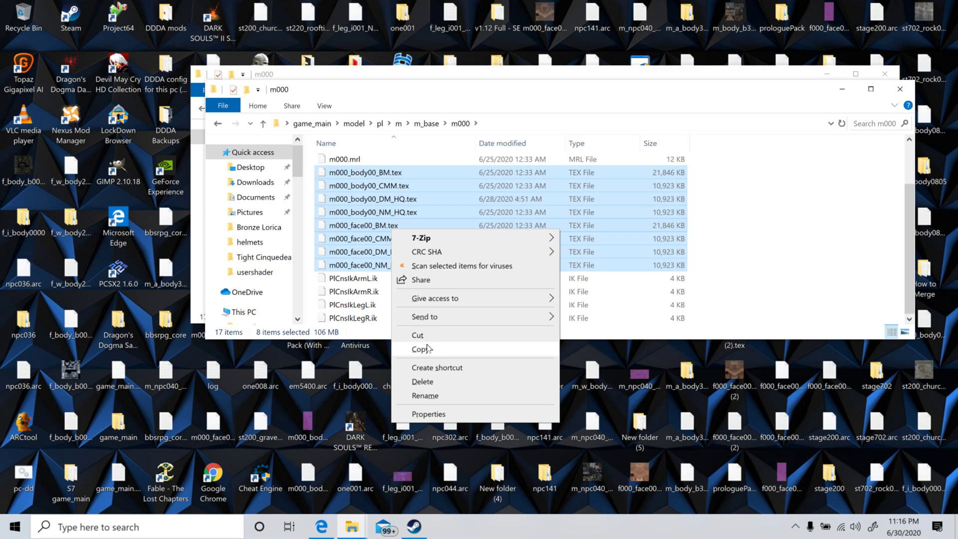
pyautogui.click(402, 349)
pyautogui.click(842, 88)
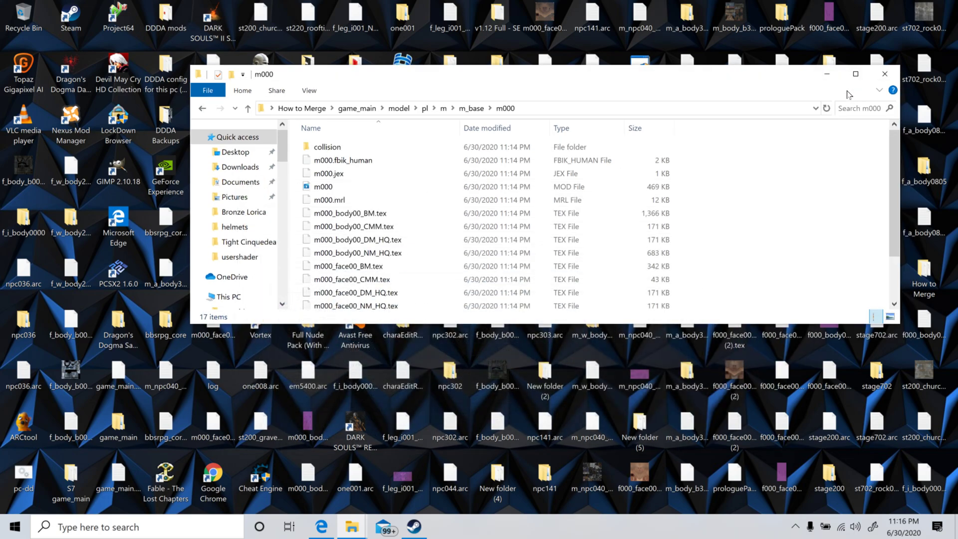
# Paste the copied files into How to Merge\game_main\model\pl\m\m_base\m000, replacing the files with the same names
pyautogui.rightClick(795, 198)
pyautogui.click(822, 281)
pyautogui.click(538, 265)
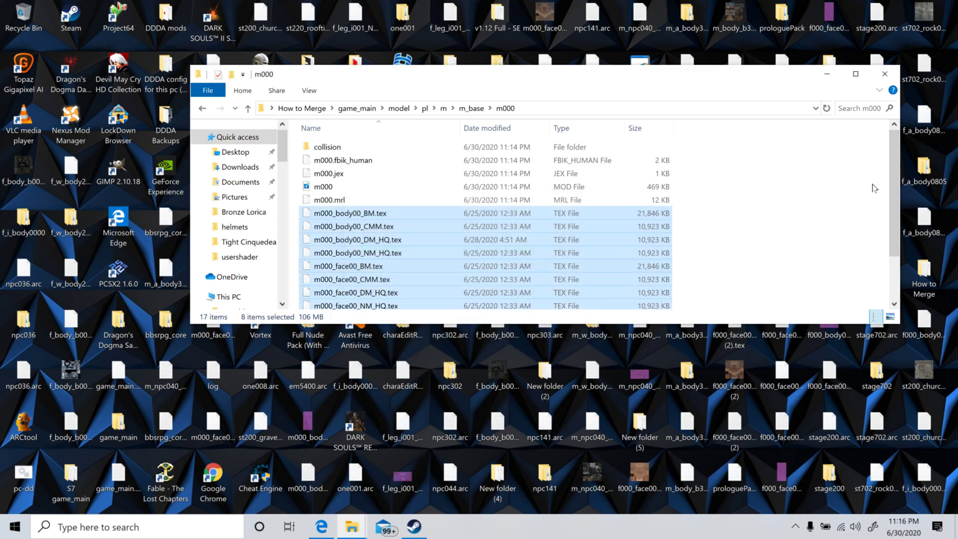
pyautogui.click(881, 193)
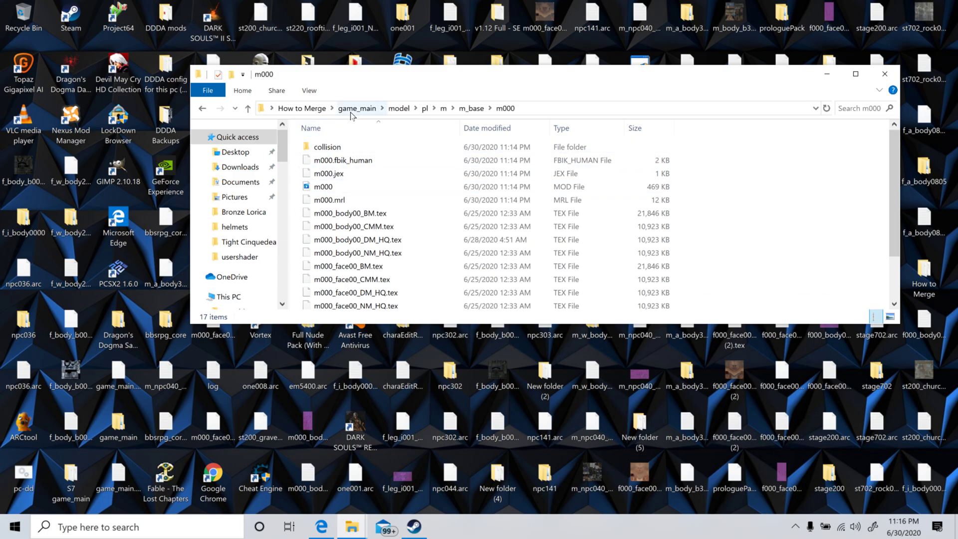
# Return to the How to Merge folder and repack the game_main folder into game_main.arc with the pc-dd batch file
pyautogui.click(351, 112)
pyautogui.click(322, 109)
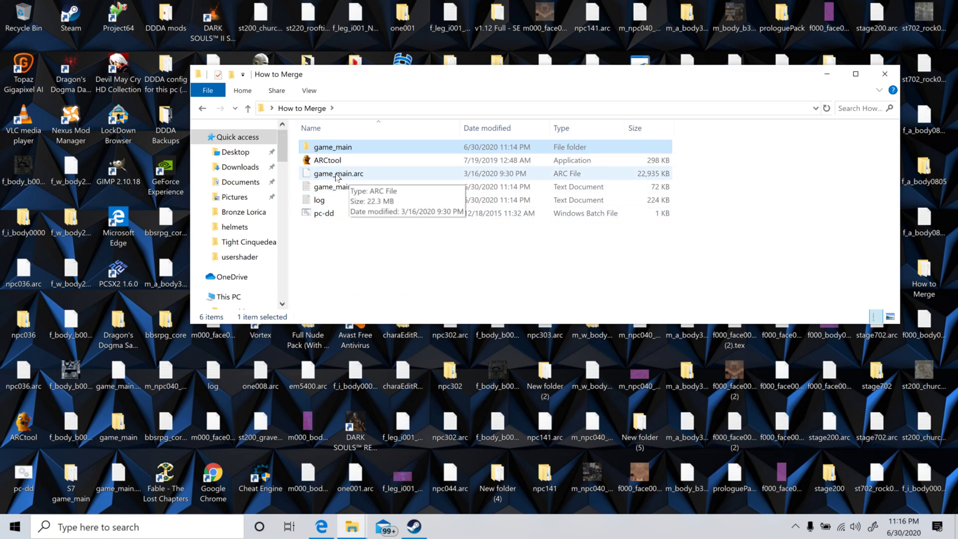
pyautogui.moveTo(325, 148); pyautogui.dragTo(330, 217)
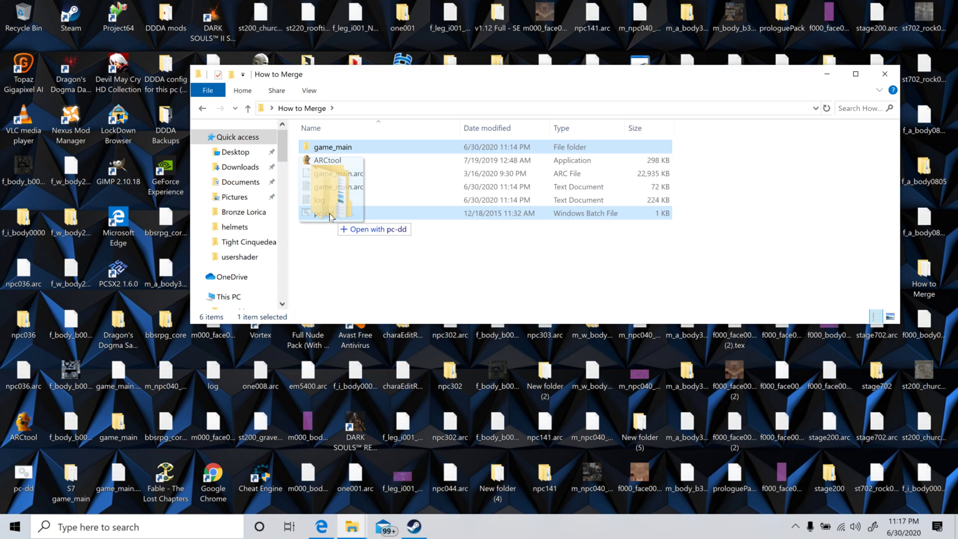
pyautogui.moveTo(330, 217); pyautogui.dragTo(330, 216)
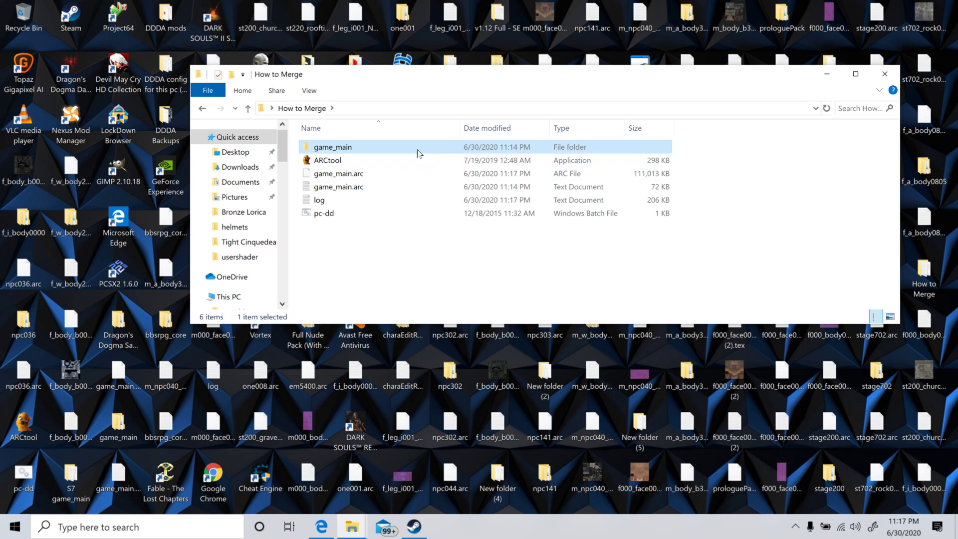
# Copy the repacked game_main.arc file and minimise the How to Merge window
pyautogui.click(331, 175)
pyautogui.rightClick(329, 175)
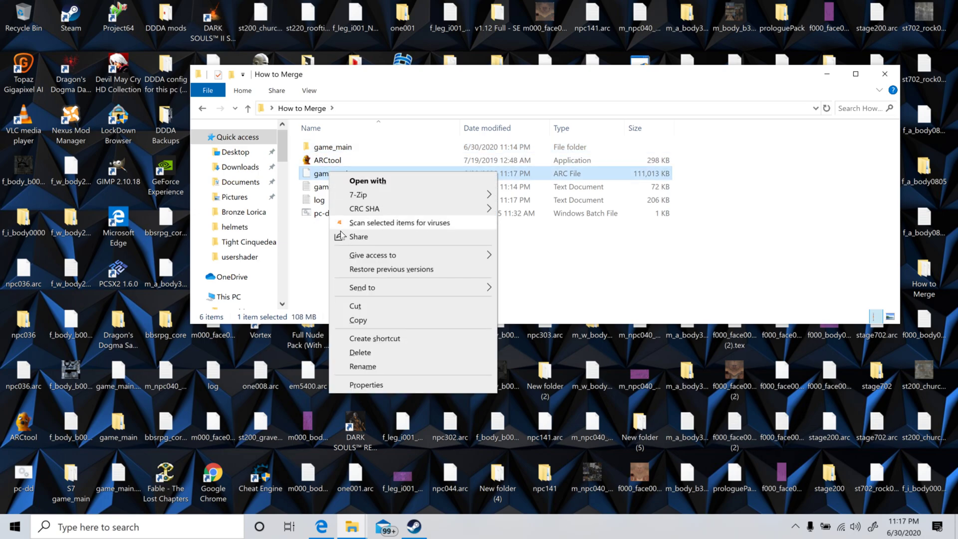
pyautogui.click(350, 320)
pyautogui.click(827, 74)
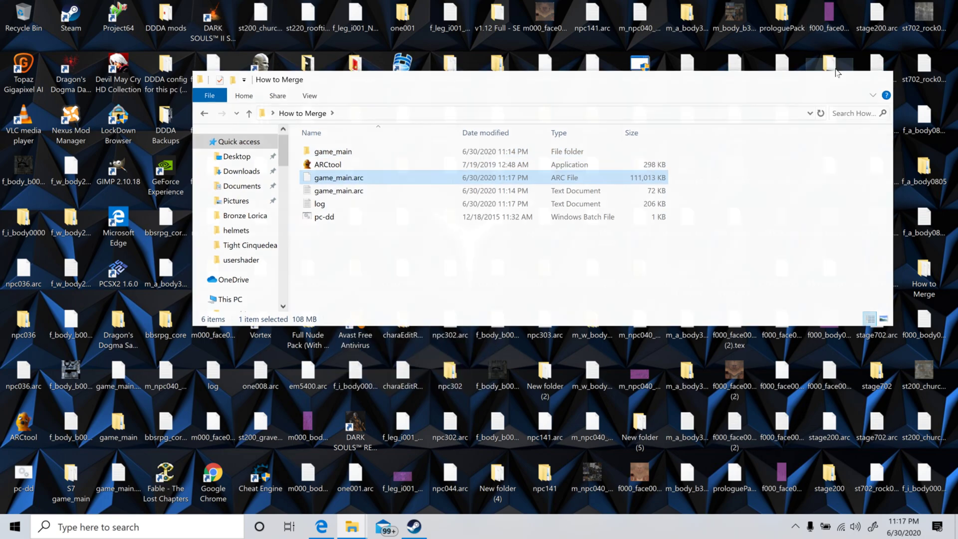
# Switch to Steam and open the local files folder of Dragon's Dogma: Dark Arisen from the game library
pyautogui.click(414, 528)
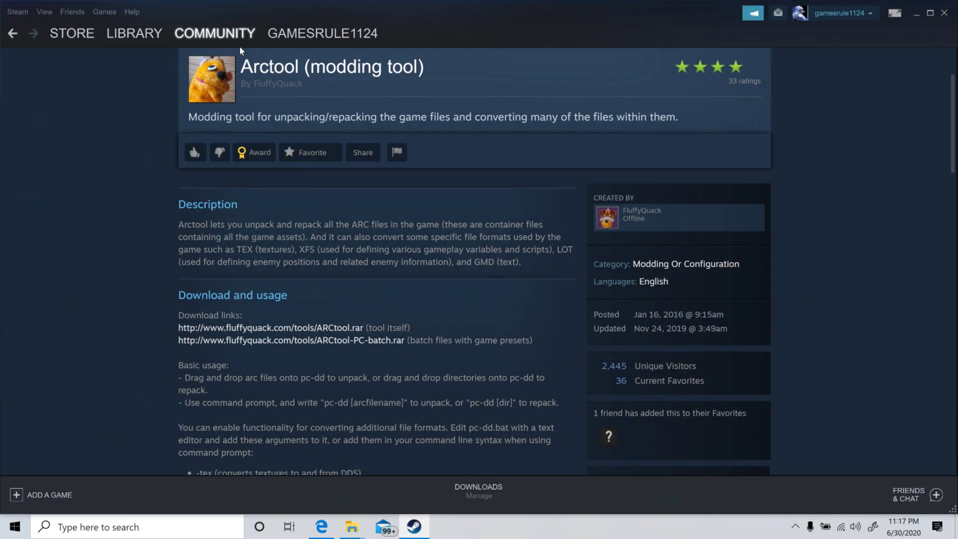
pyautogui.click(130, 33)
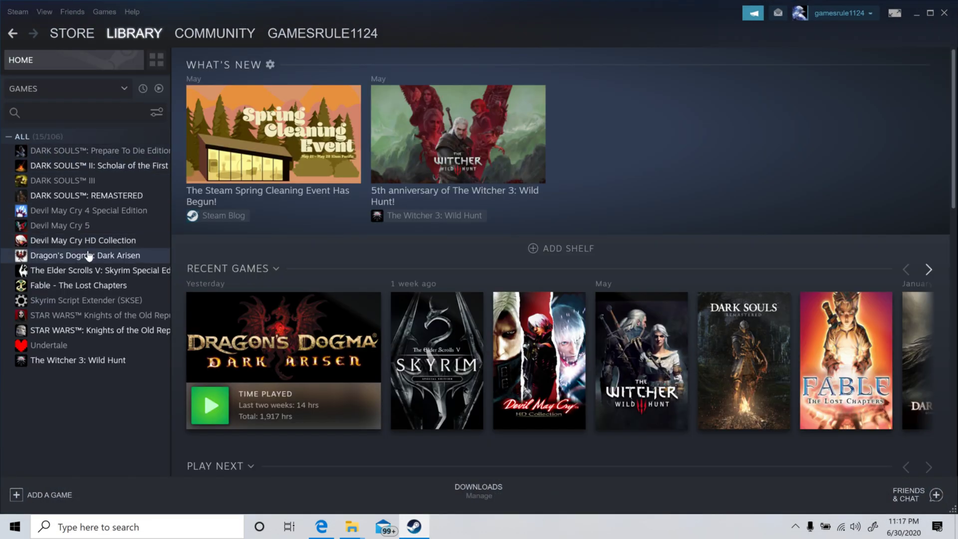
pyautogui.rightClick(88, 255)
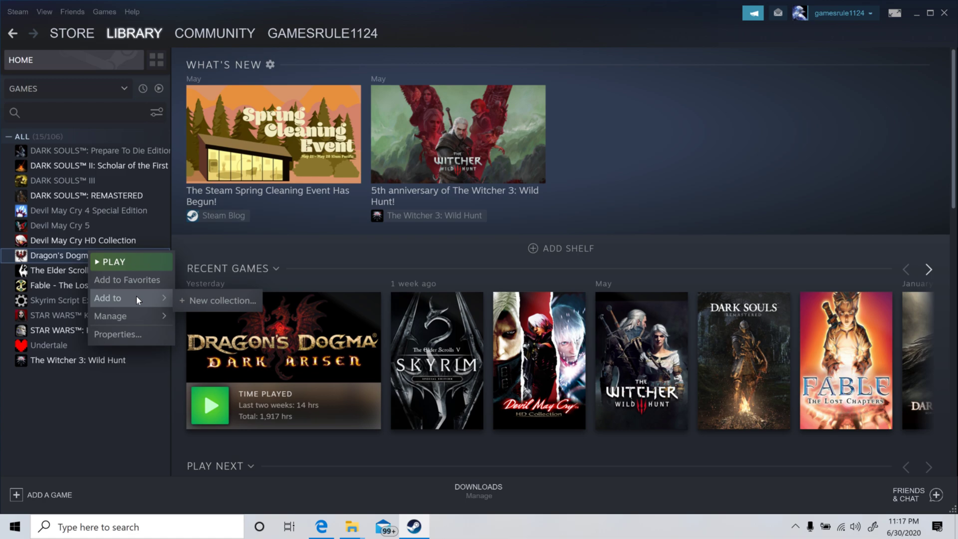
pyautogui.moveTo(139, 323)
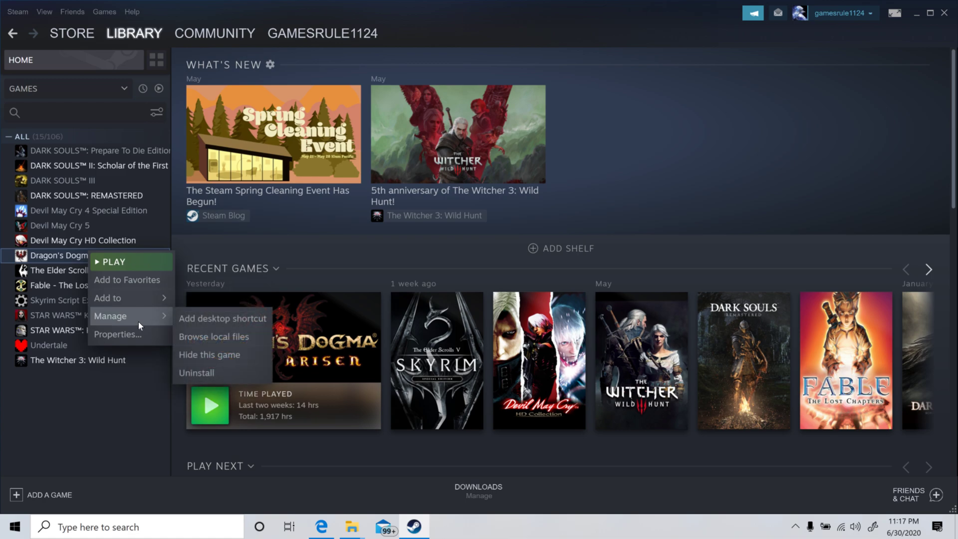
pyautogui.click(216, 336)
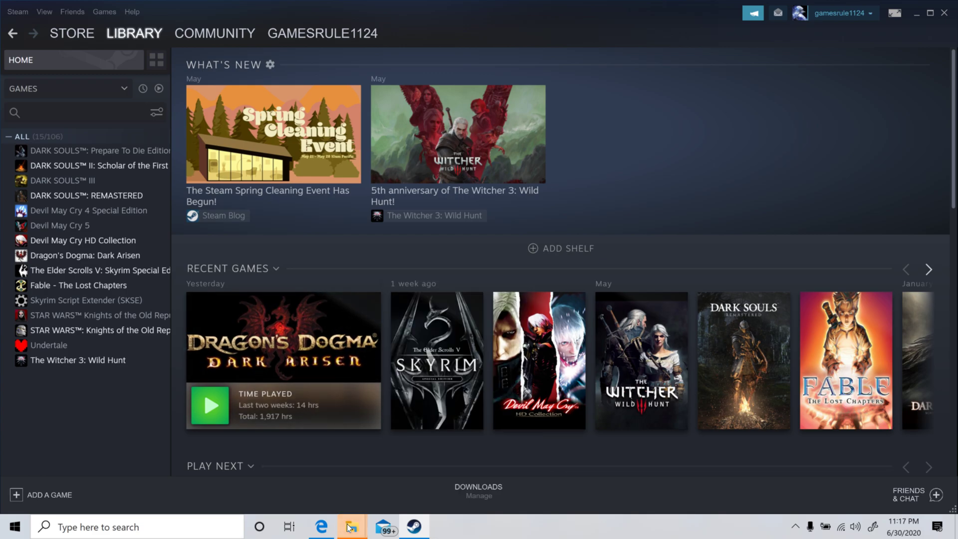
pyautogui.moveTo(351, 527)
pyautogui.click(621, 481)
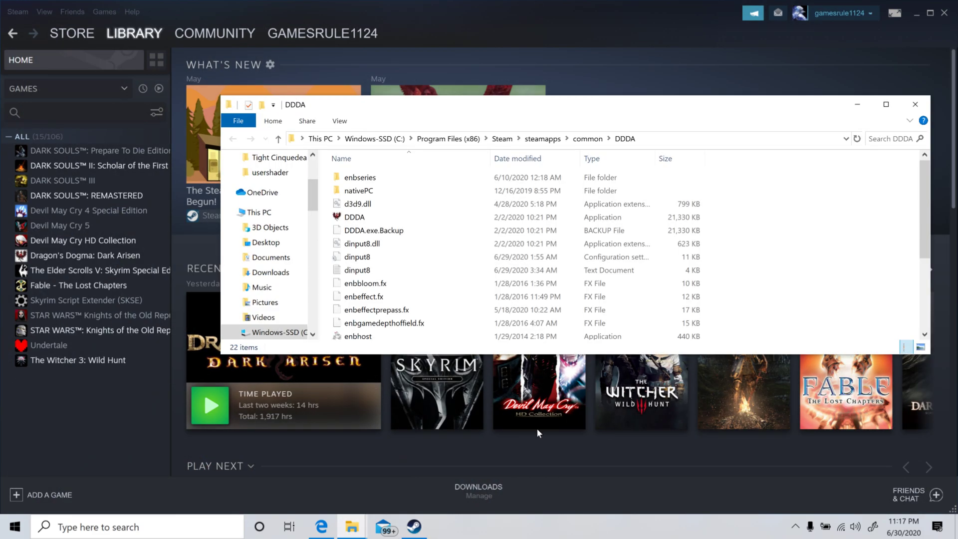
# Open the nativePC\rom folder, locate game_main.arc as the place for the merged file, and minimise the window
pyautogui.doubleClick(357, 192)
pyautogui.doubleClick(353, 189)
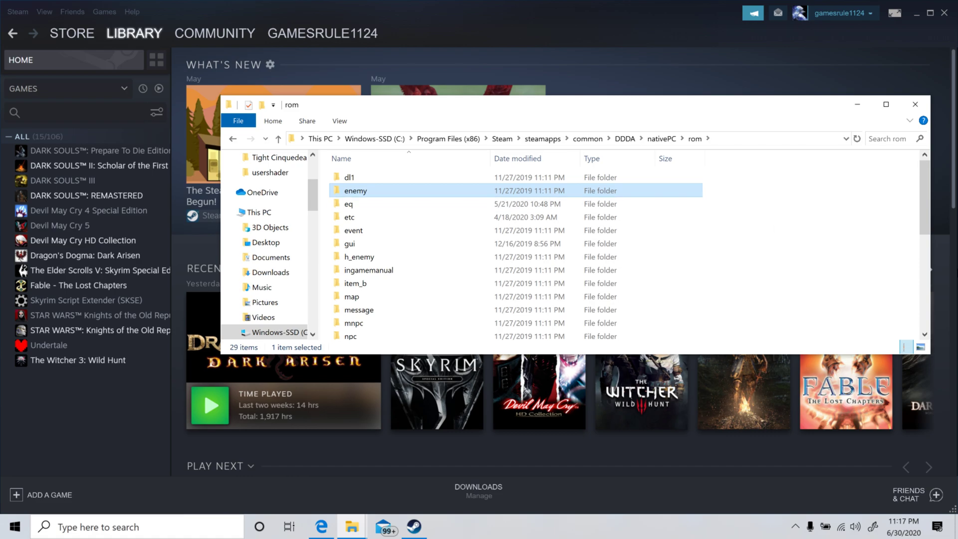
pyautogui.moveTo(922, 190); pyautogui.dragTo(936, 312)
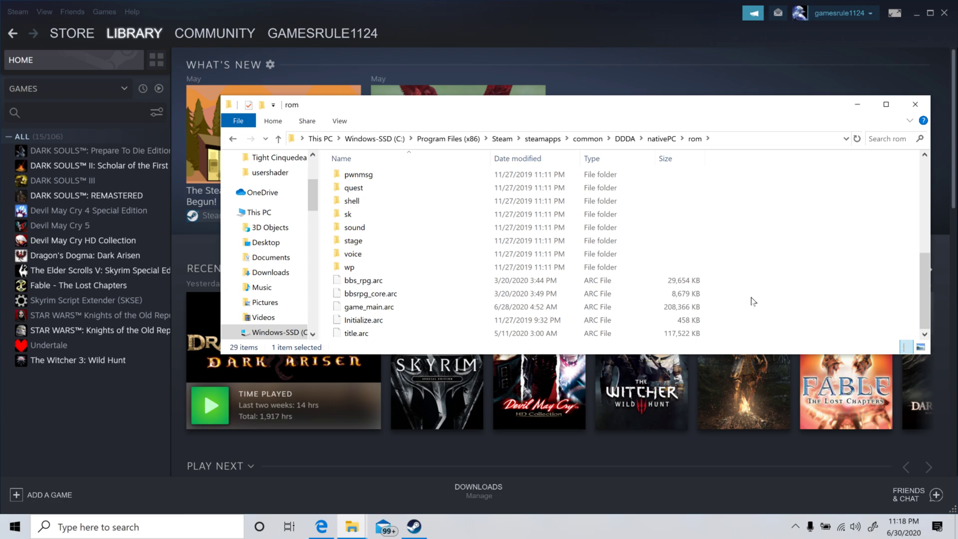
pyautogui.rightClick(754, 301)
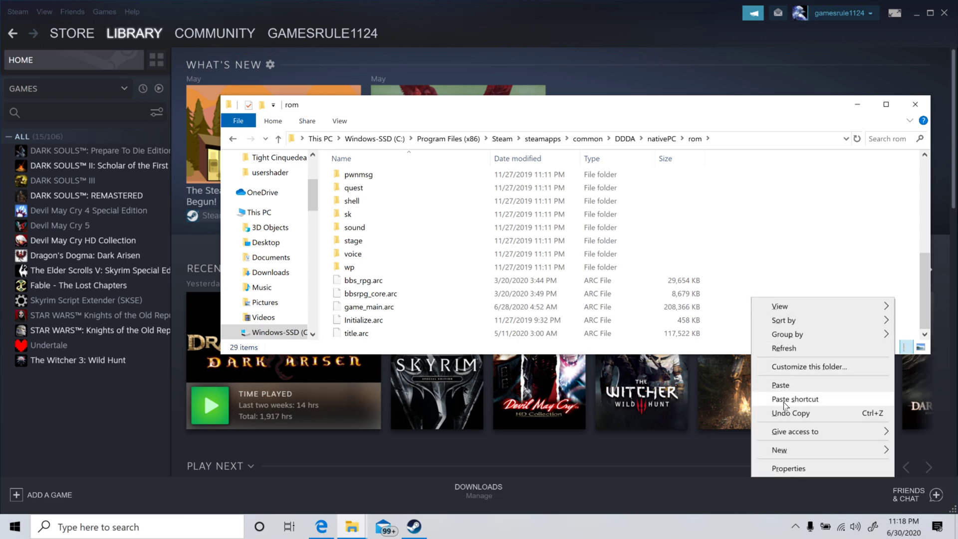
pyautogui.click(786, 218)
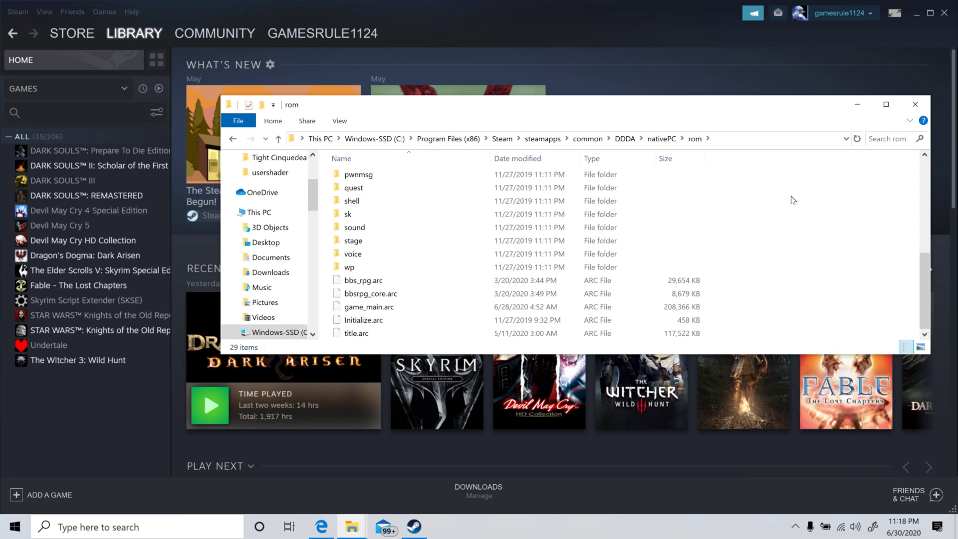
pyautogui.click(867, 105)
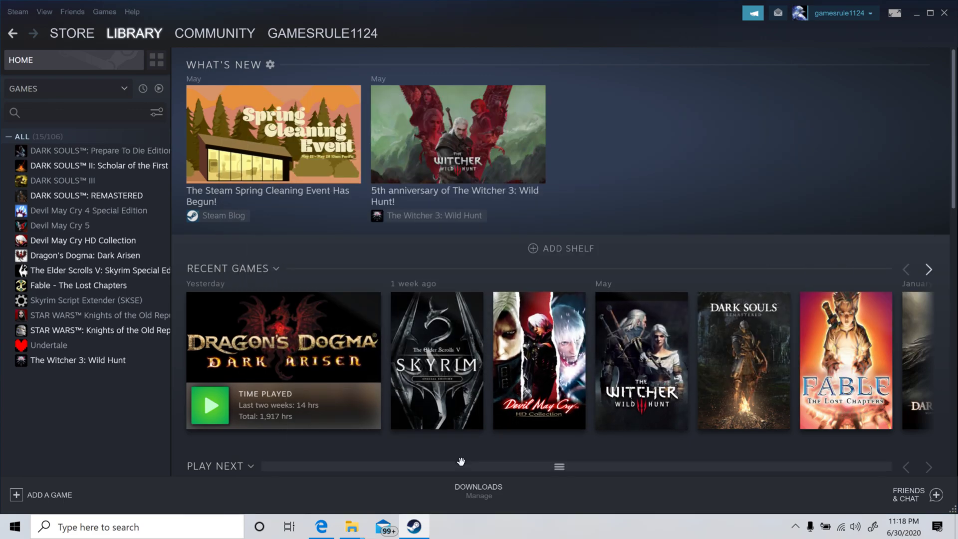